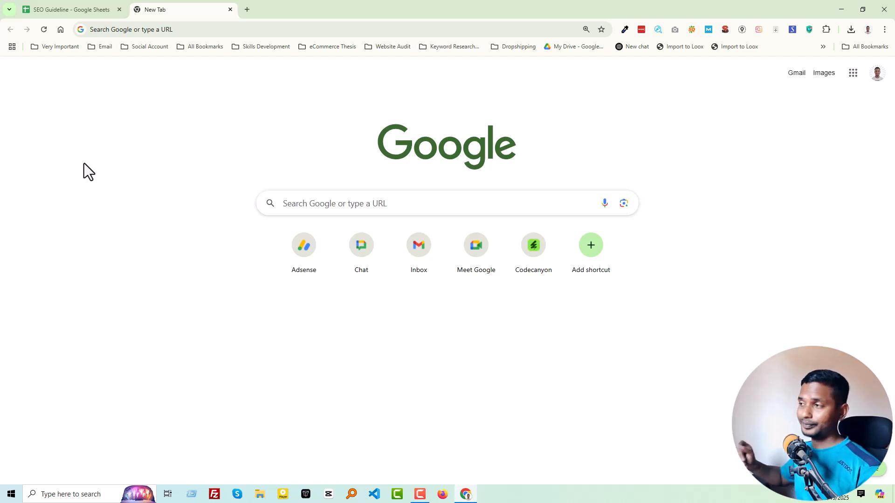
Search Google for Pinterest and open the Pinterest website from the results
left_click(326, 139)
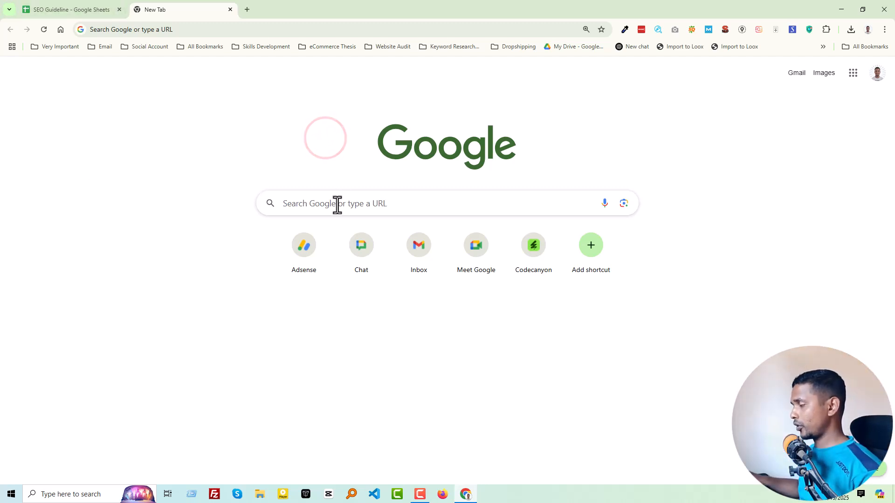
left_click(338, 204)
type("Pinterest")
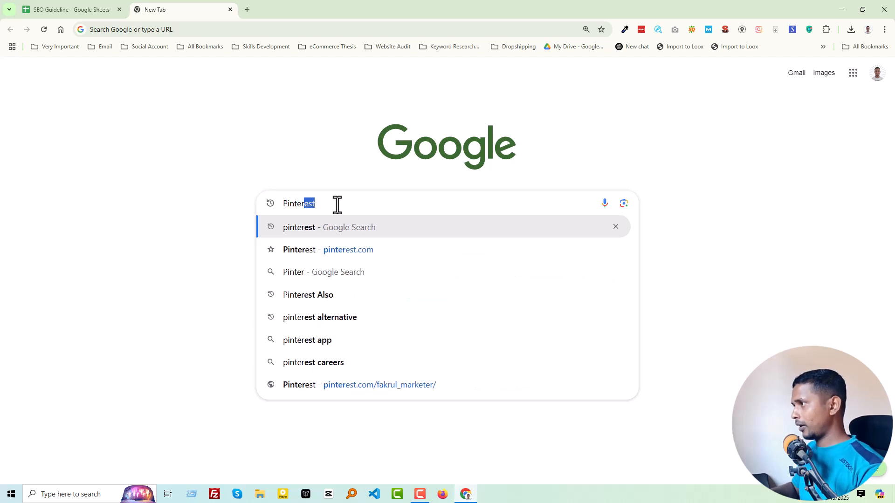
key("Return")
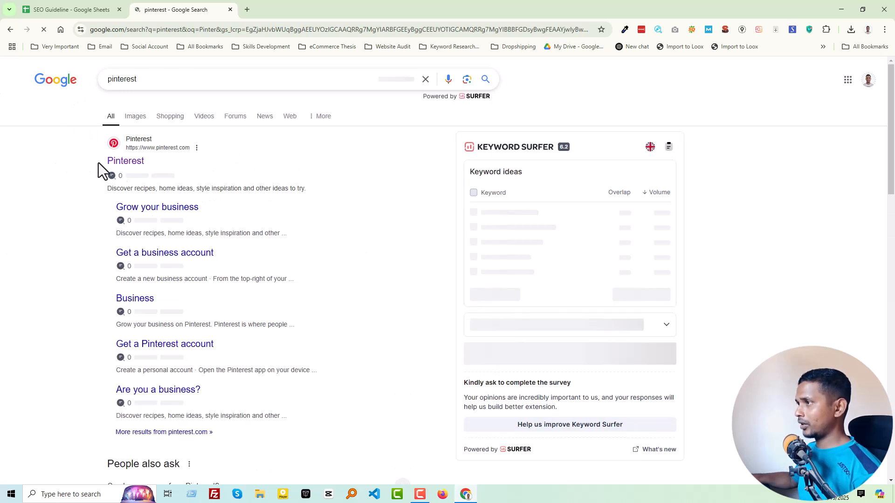
left_click(140, 163)
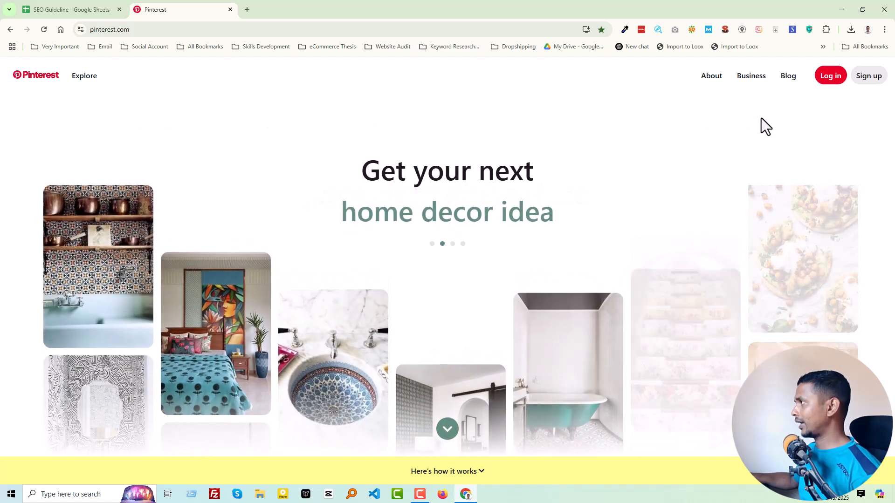
Open the Pinterest sign-up form, fill in the email, account password and birthdate, and submit it
left_click(870, 76)
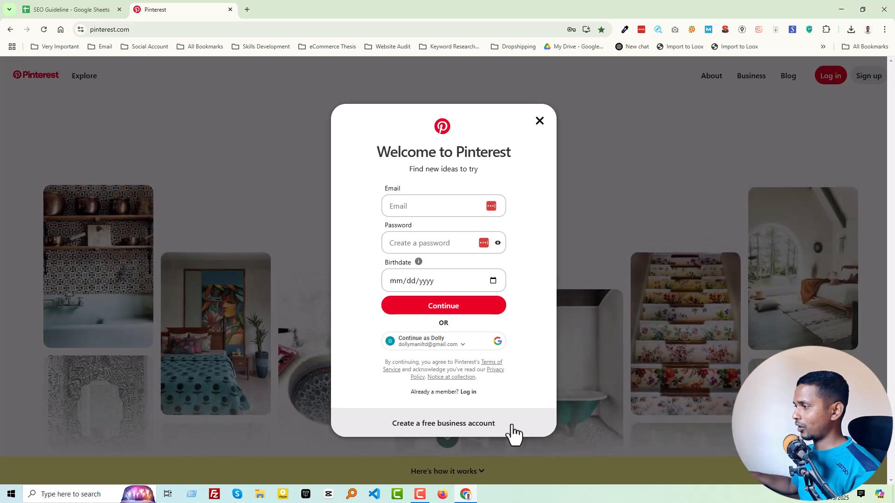
left_click(534, 222)
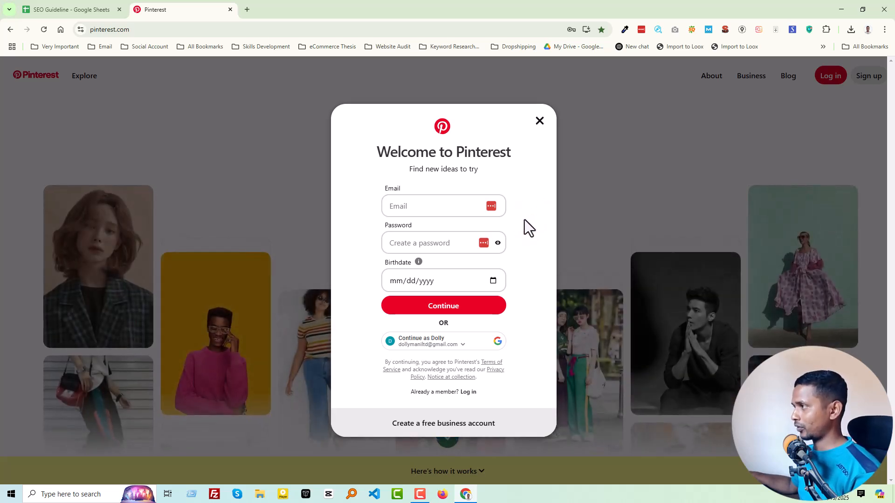
left_click(523, 197)
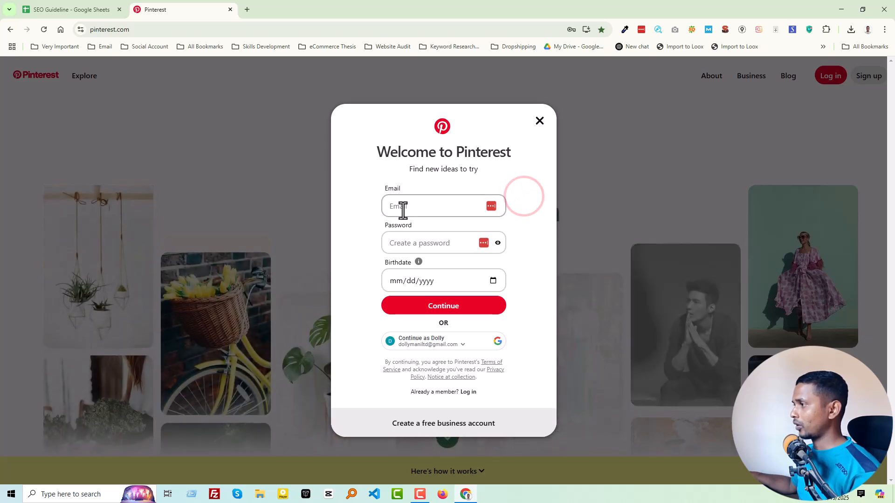
left_click(421, 211)
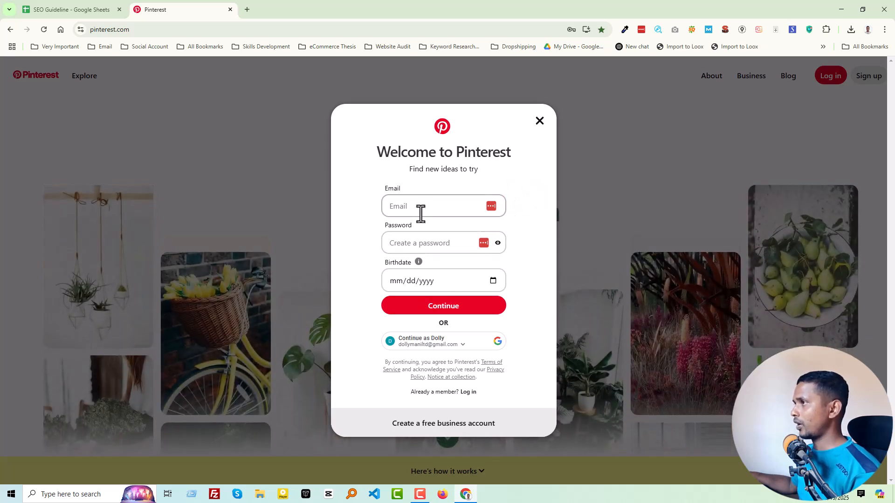
left_click(420, 250)
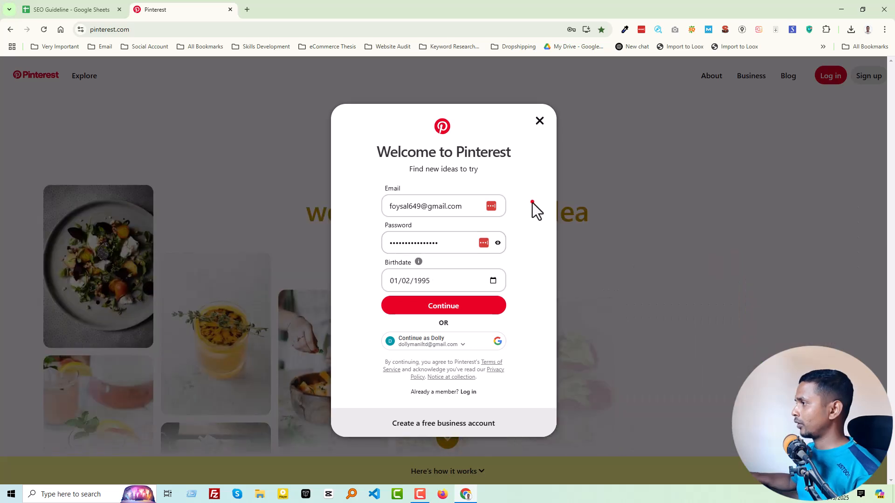
left_click(532, 203)
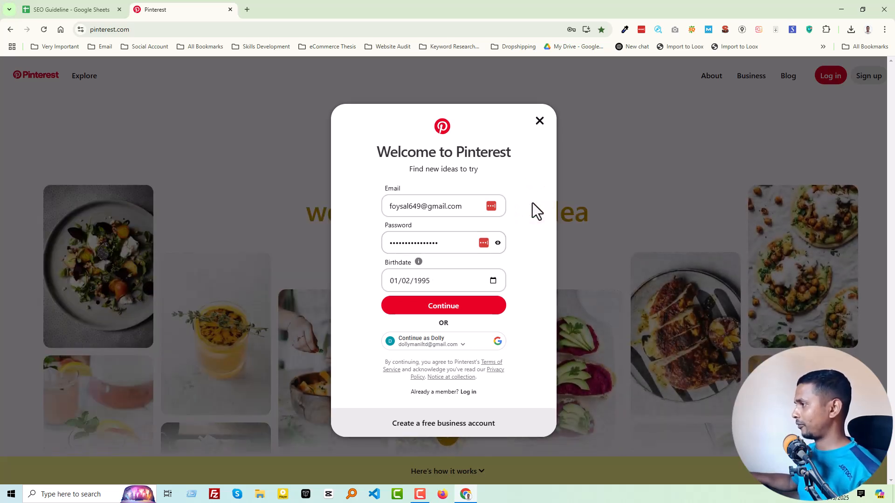
left_click(464, 310)
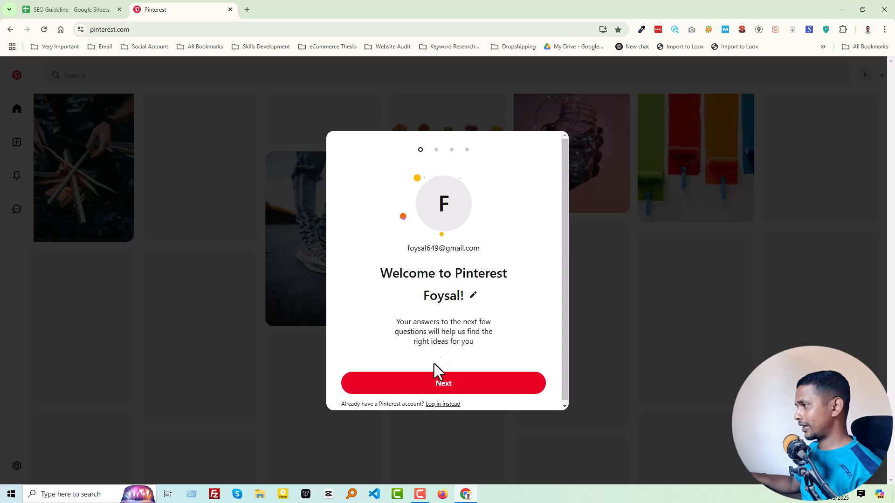
Continue through the welcome setup, keeping English (US) as the language and Bangladesh as the country
left_click(450, 386)
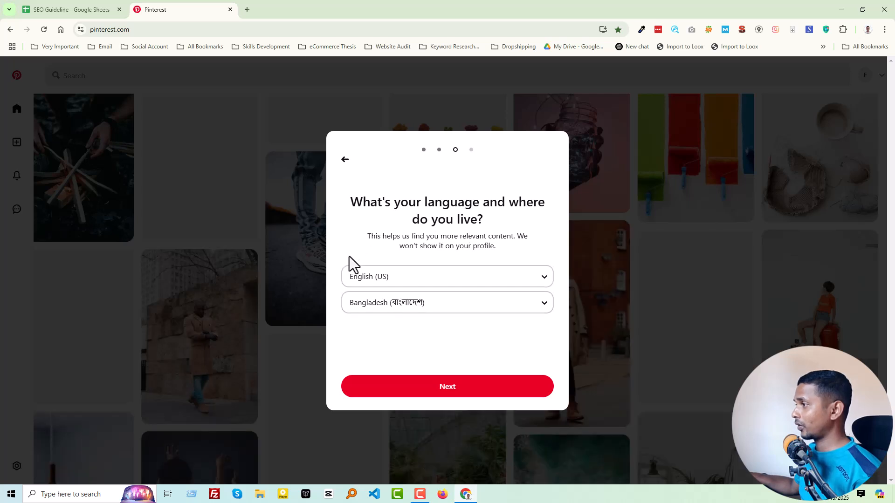
left_click(430, 281)
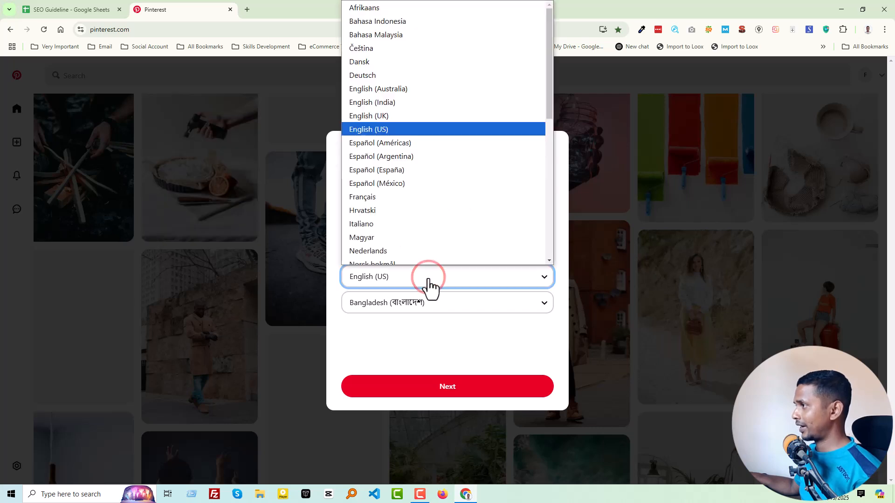
left_click(429, 282)
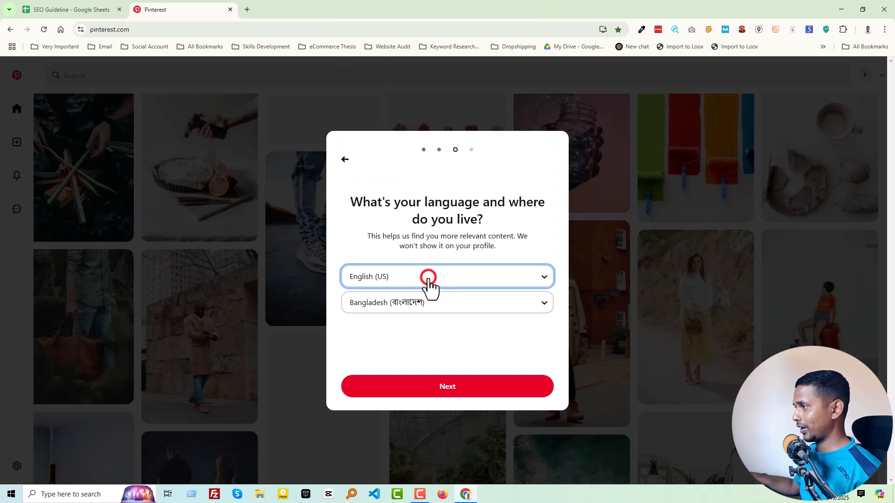
left_click(445, 304)
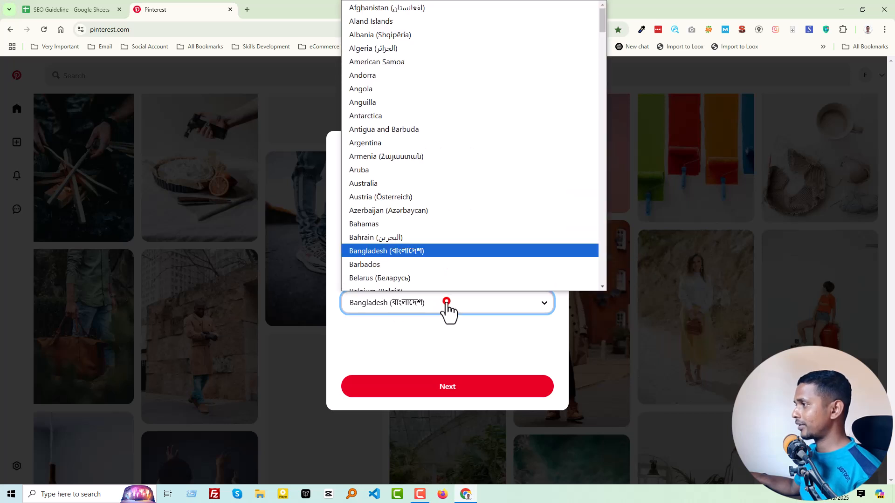
left_click(445, 303)
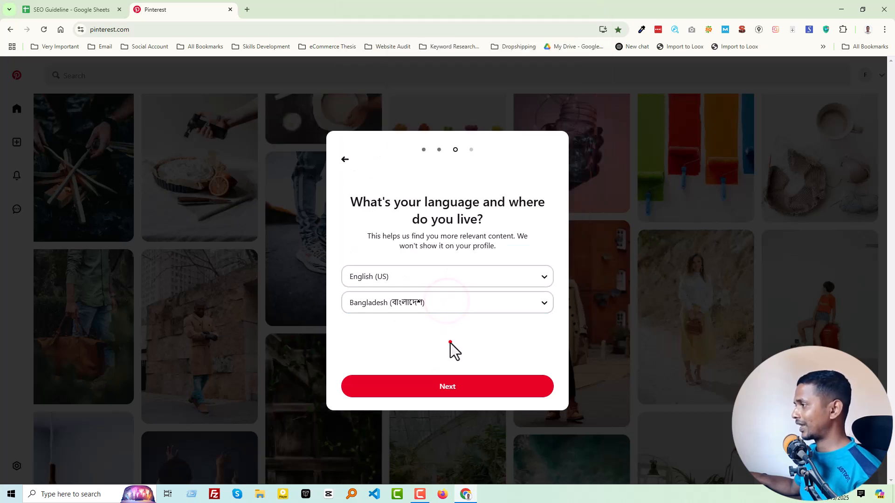
left_click(450, 342)
left_click(469, 389)
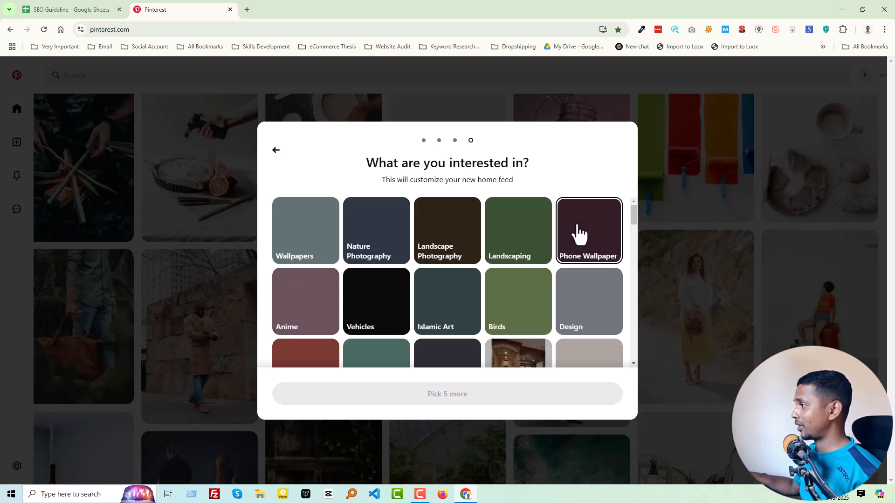
Choose Islamic Art, Quotes, Education, Technology and Life Quotes as interests for the home feed
scroll(465, 246, "down", 2)
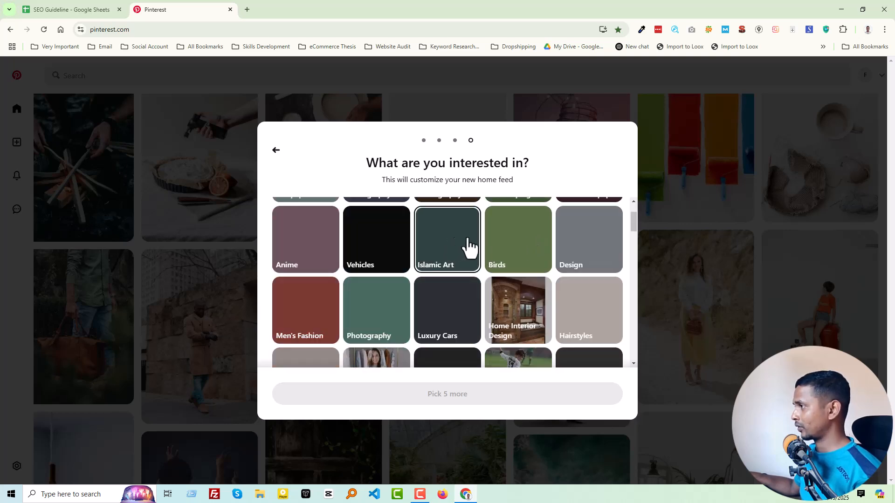
scroll(460, 273, "down", 1)
left_click(449, 256)
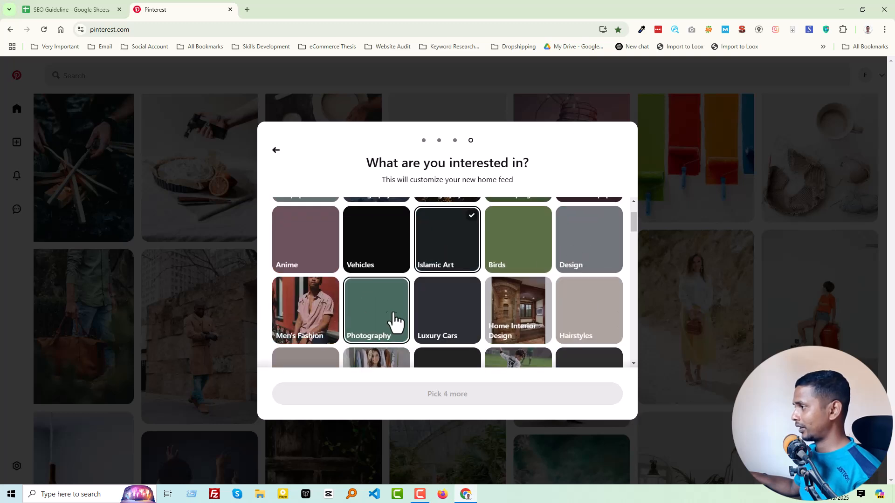
scroll(551, 287, "down", 1)
left_click(312, 270)
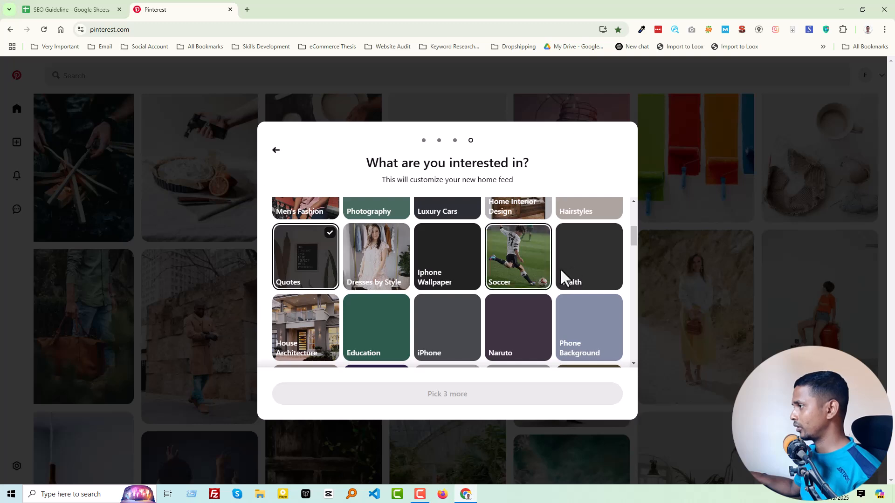
scroll(512, 280, "down", 1)
left_click(371, 274)
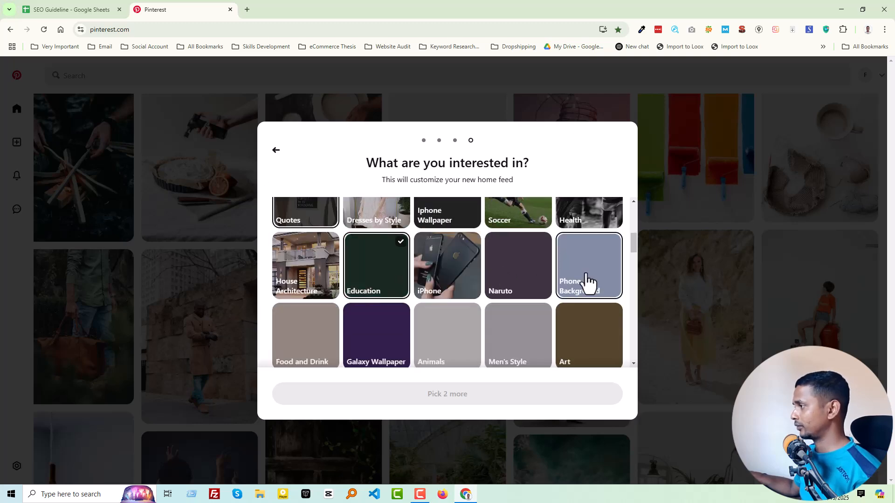
scroll(585, 284, "down", 1)
scroll(326, 291, "down", 1)
left_click(323, 295)
left_click(386, 299)
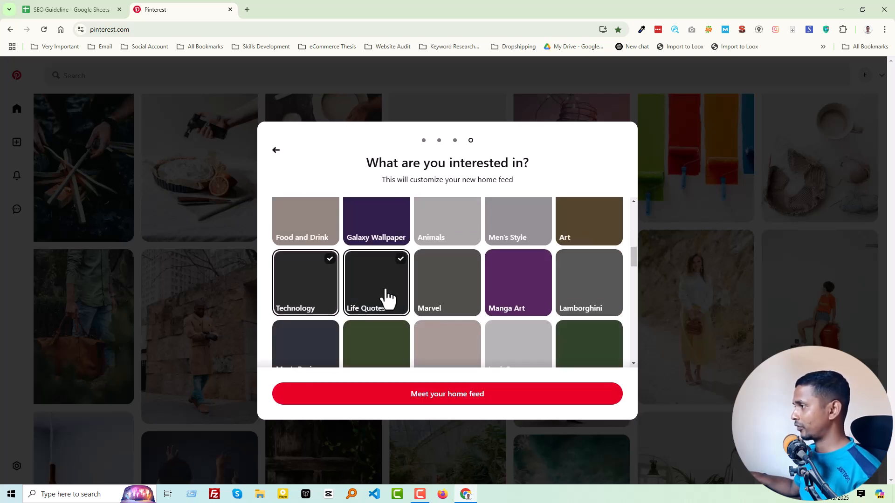
Pick a couple more interests from further down the list and finish the setup to reach the home feed
scroll(569, 293, "down", 1)
left_click(601, 305)
scroll(559, 313, "down", 1)
scroll(349, 310, "down", 1)
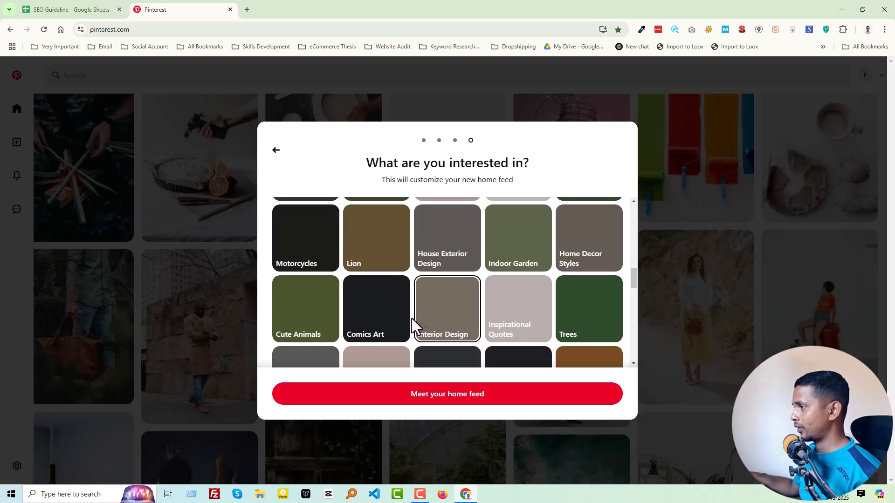
scroll(588, 326, "down", 1)
left_click(529, 263)
scroll(479, 270, "down", 1)
scroll(471, 327, "down", 4)
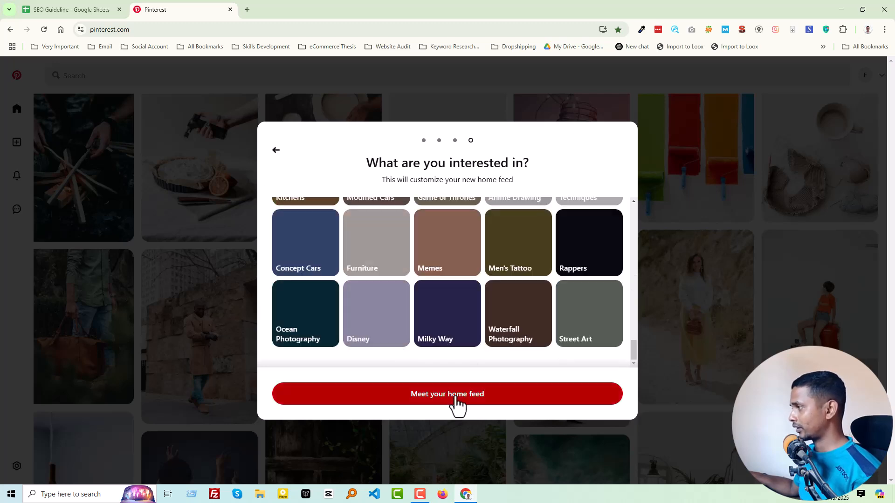
left_click(452, 400)
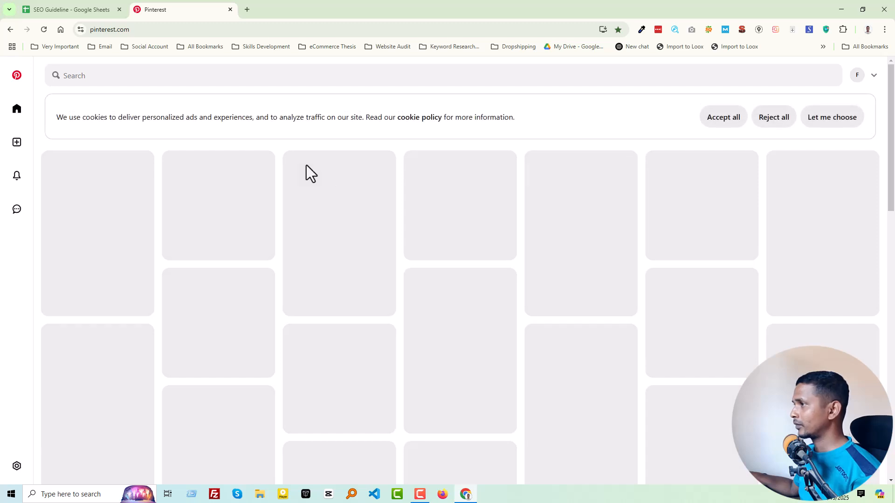
Accept all cookies and search Pinterest for Shopify
left_click(716, 122)
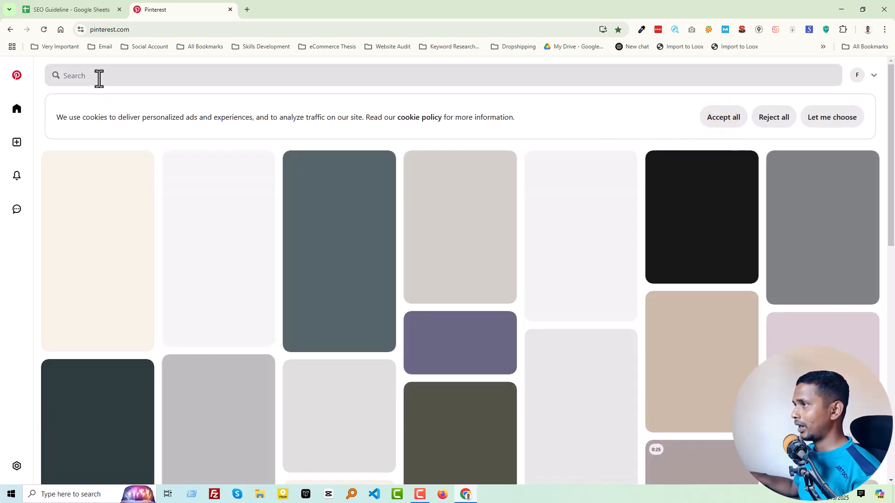
left_click(99, 75)
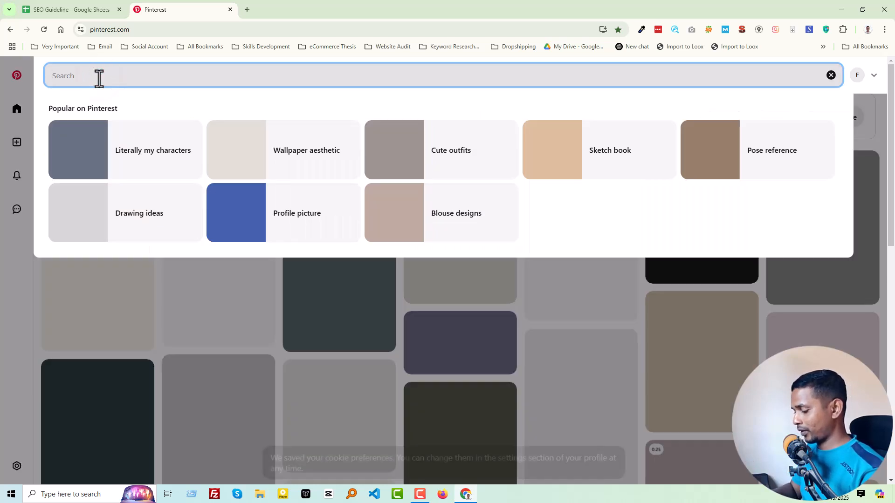
type("Shopify")
key("Return")
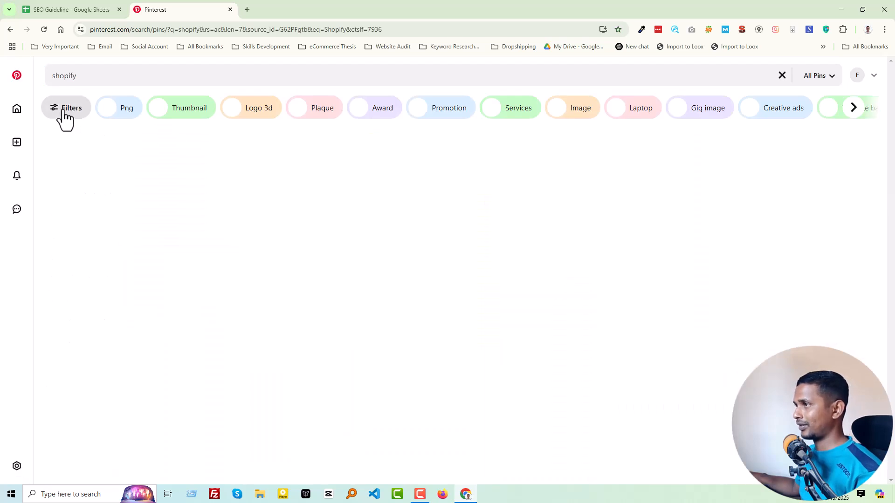
Filter the Shopify results to boards, follow the Best Responsive Shopify Theme Collection board and return to the results
left_click(64, 112)
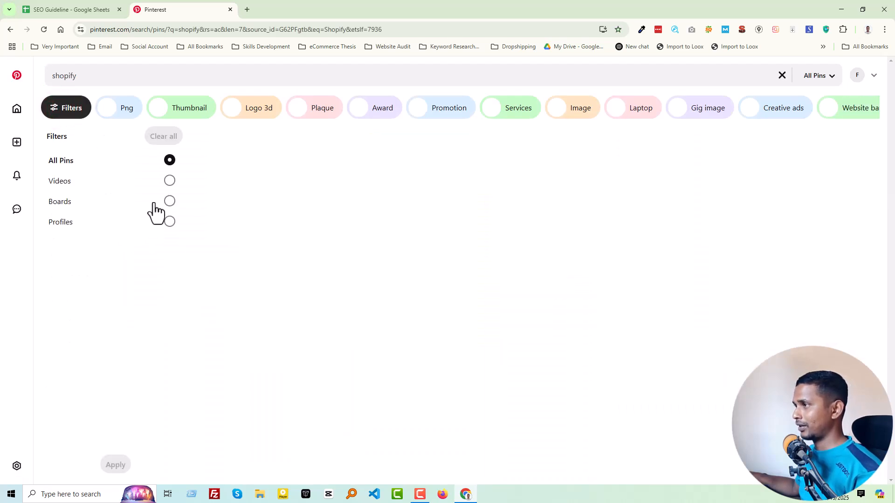
left_click(170, 202)
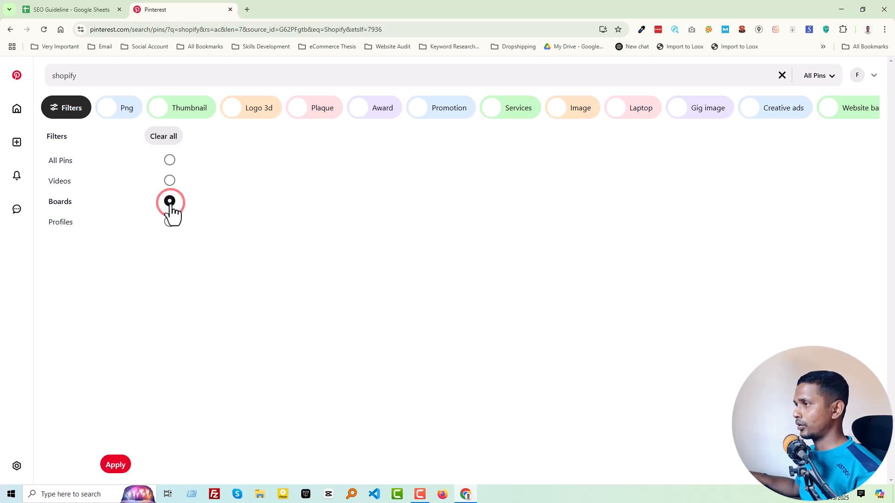
left_click(115, 465)
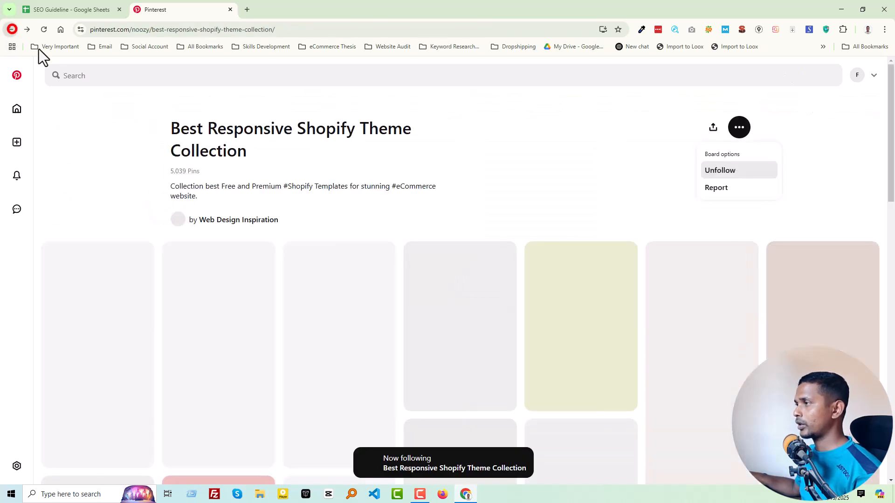
left_click(10, 29)
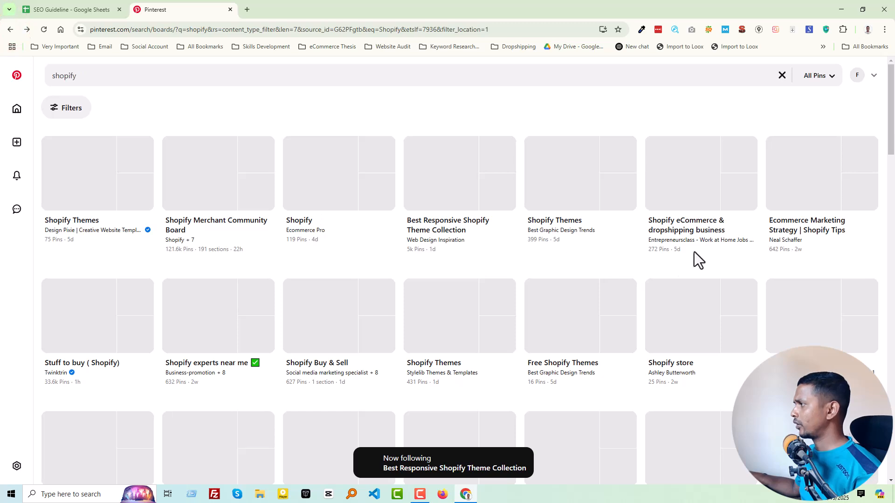
Replace the board search with SEO and open the first board in the results
left_click(118, 77)
double_click(118, 77)
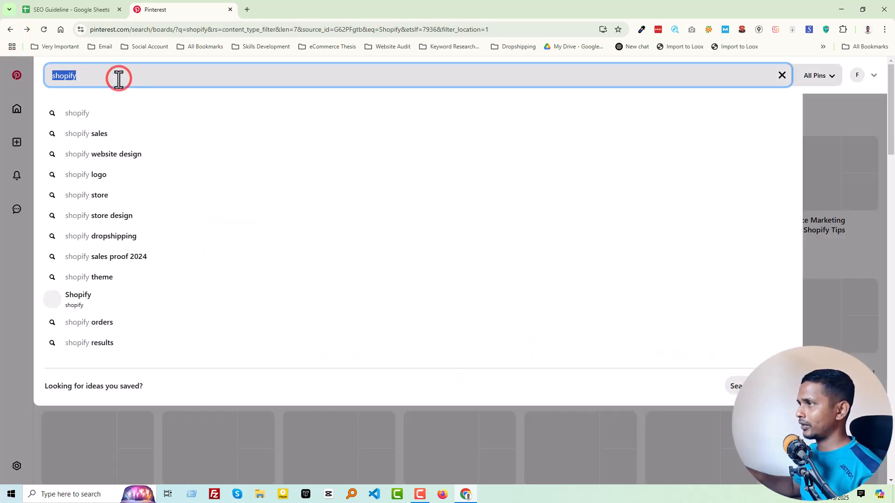
type("s")
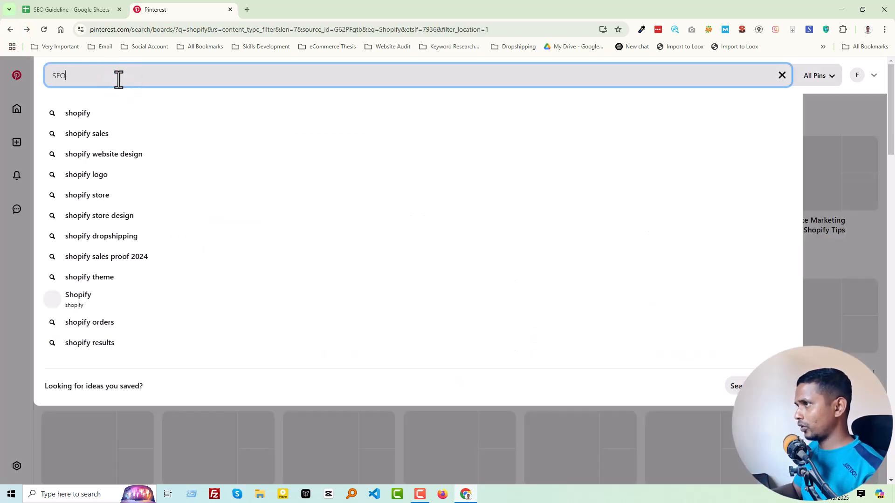
key("Return")
left_click(81, 168)
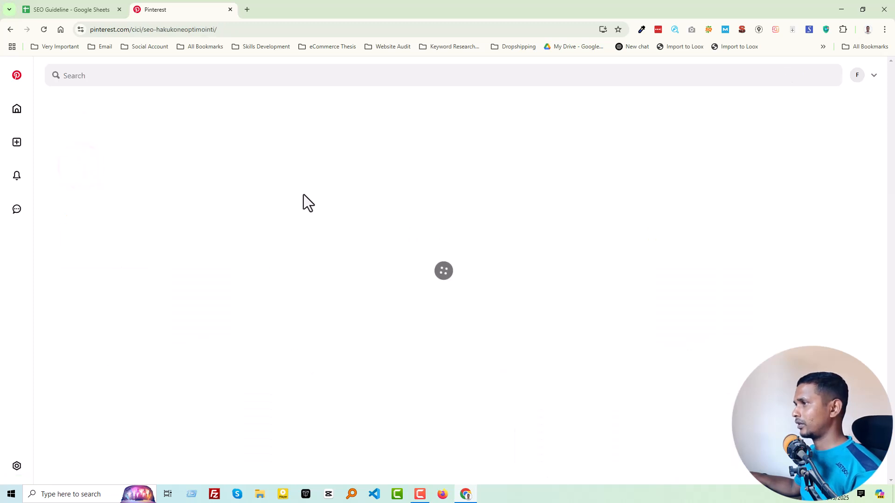
Follow the SEO - Hakukoneoptimointi board and return to the home feed
left_click(739, 128)
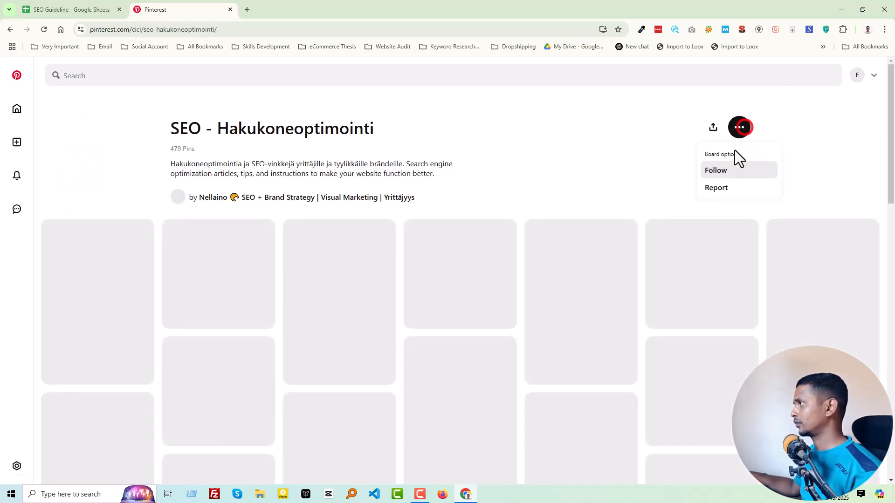
left_click(718, 170)
left_click(15, 110)
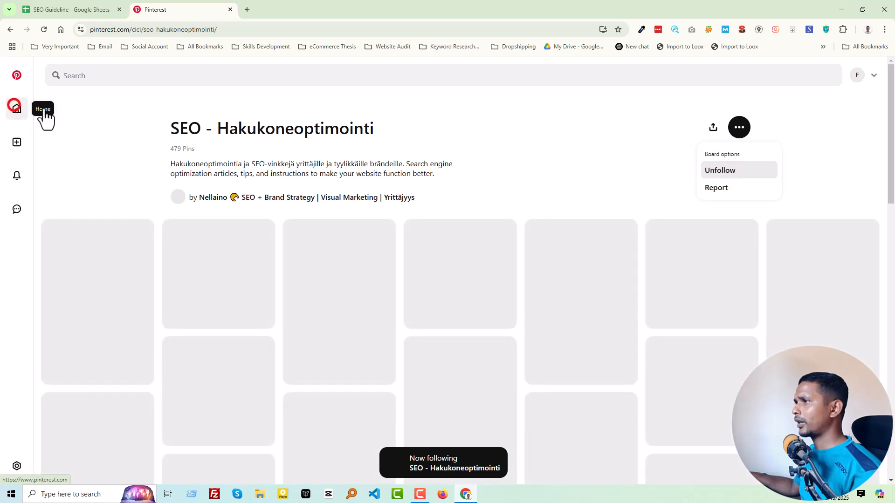
Search Pinterest for WordPress and filter the results to boards
left_click(77, 76)
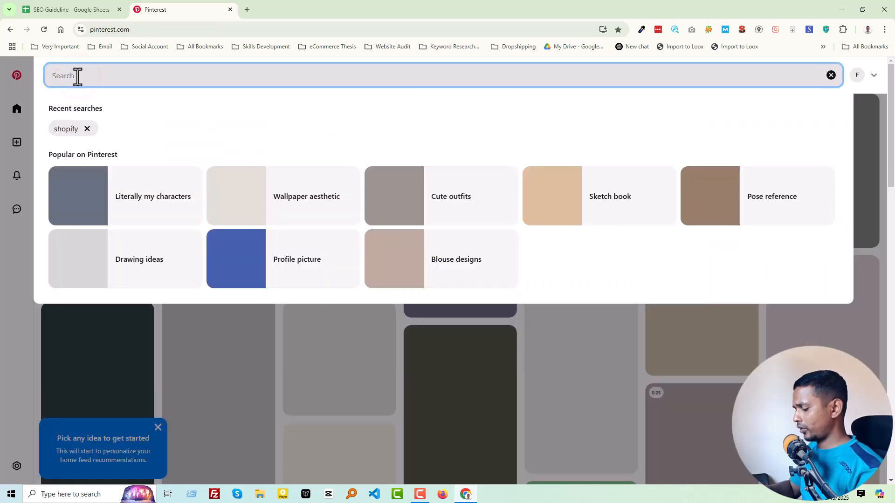
type("WordPress")
key("Return")
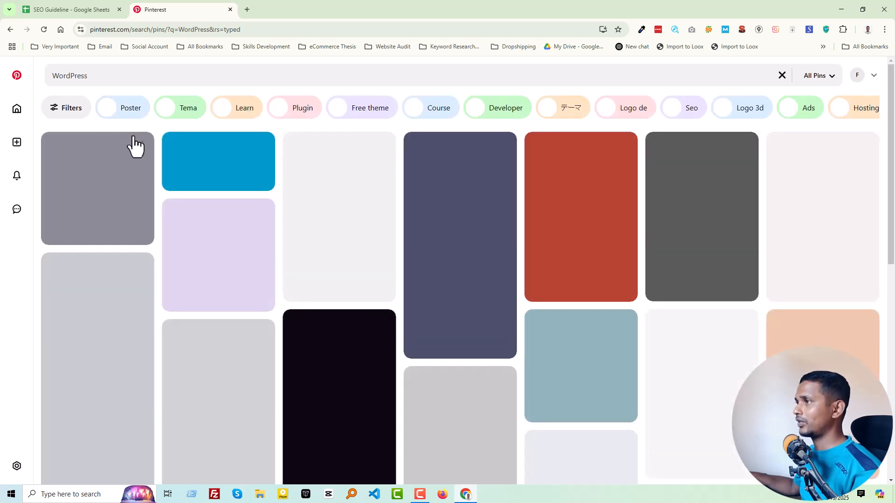
left_click(63, 112)
left_click(88, 201)
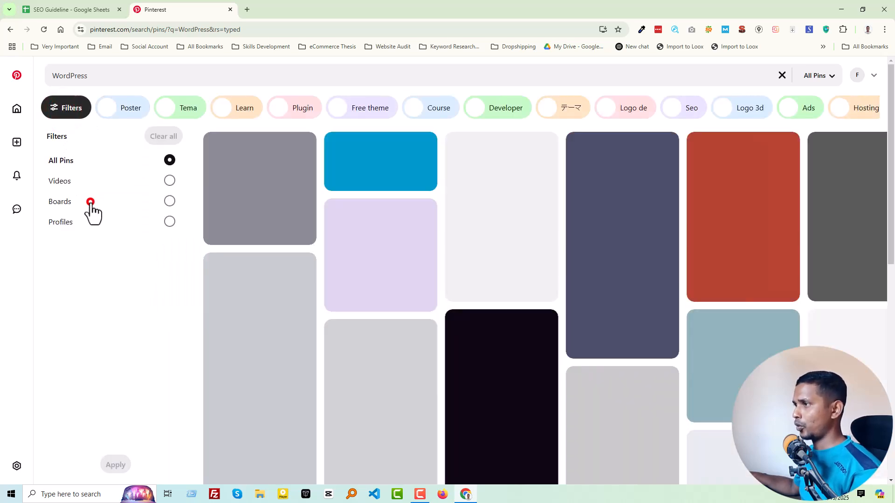
left_click(114, 464)
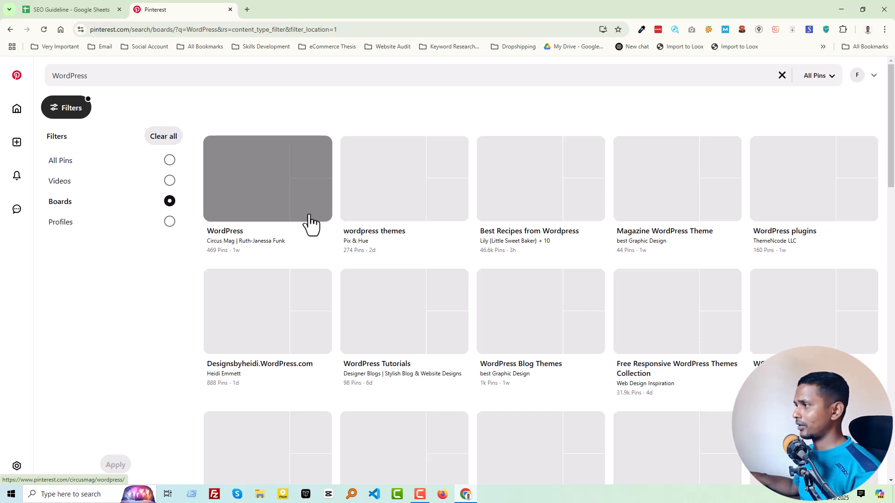
Open the Best Recipes from Wordpress board in the results and follow it
left_click(531, 191)
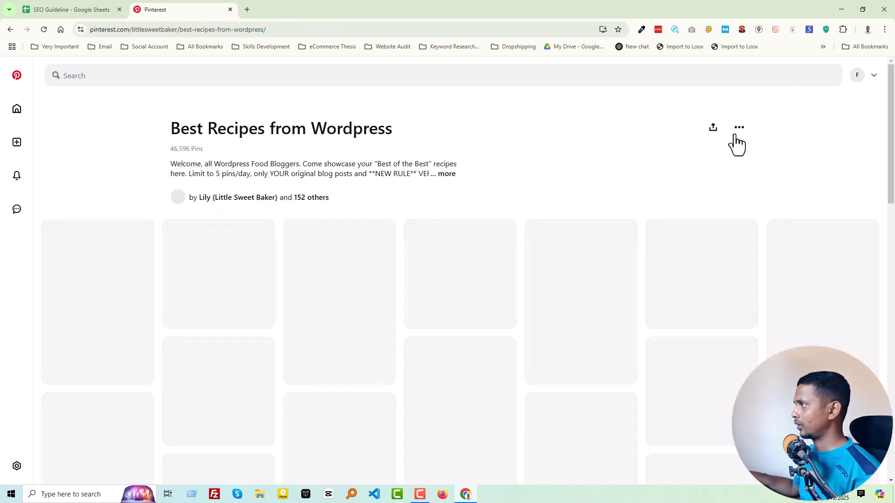
left_click(735, 135)
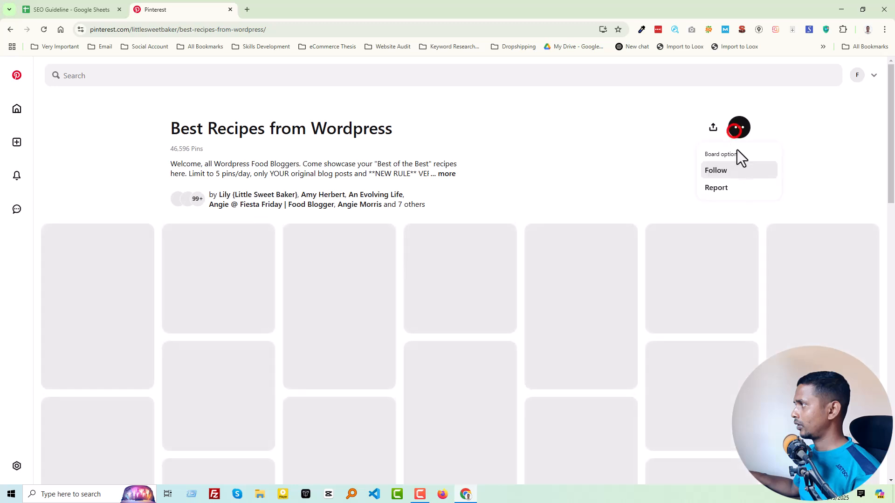
left_click(718, 172)
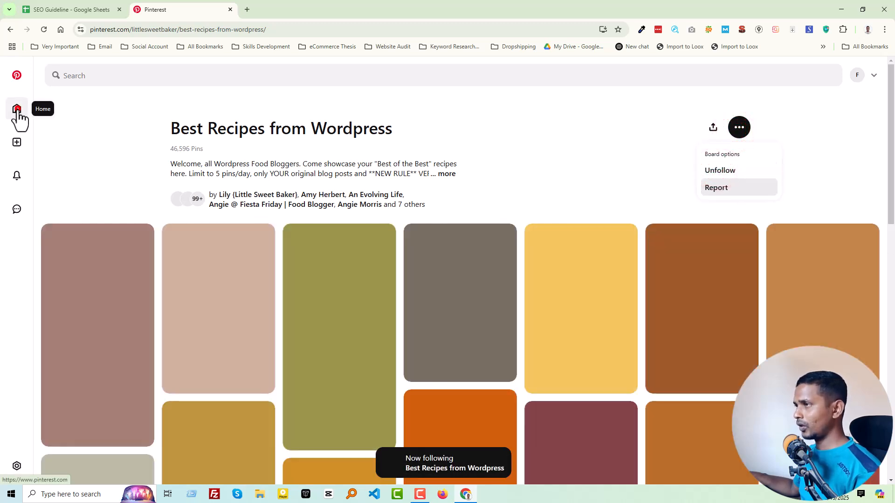
Return to the home feed and open the account's own profile for editing
left_click(17, 108)
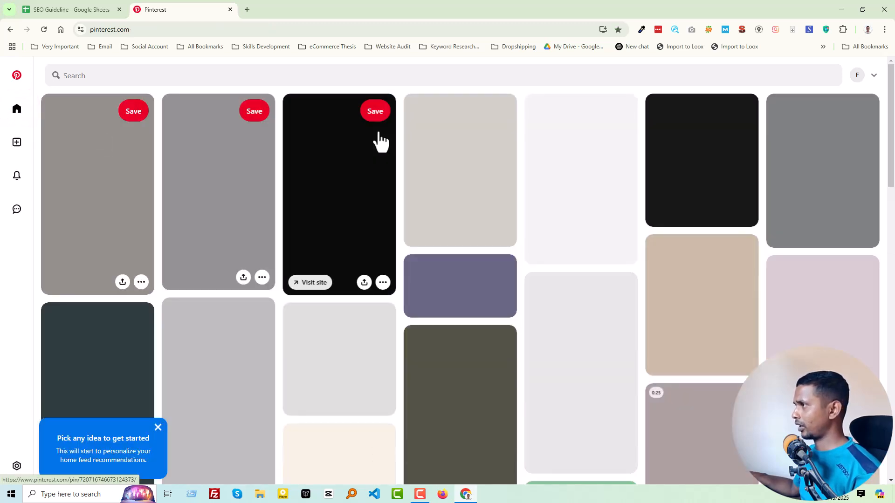
left_click(860, 79)
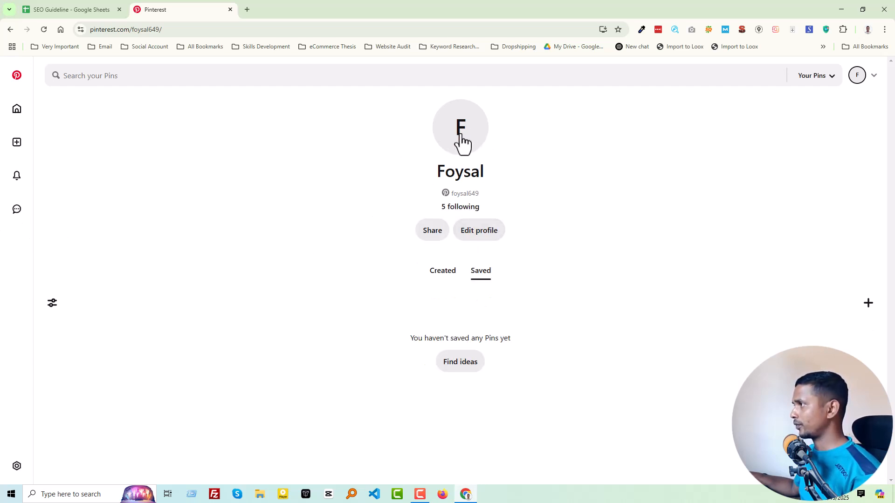
left_click(480, 233)
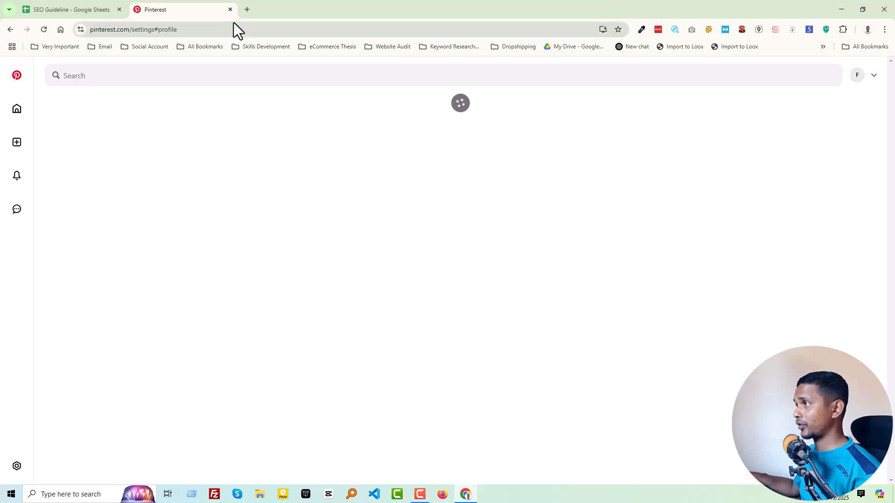
Load the owner's about page on ecommercethesis.com in a new browser tab
left_click(248, 10)
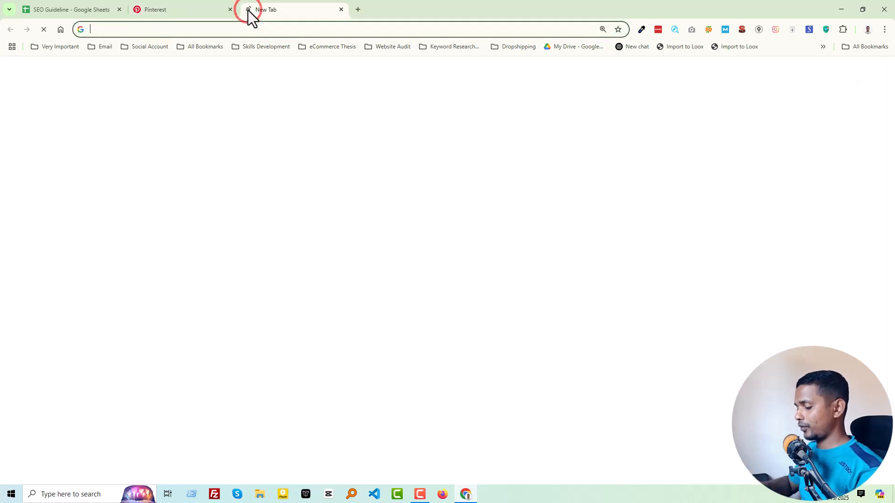
type("ecommercethesis.com")
key("Down")
key("Down")
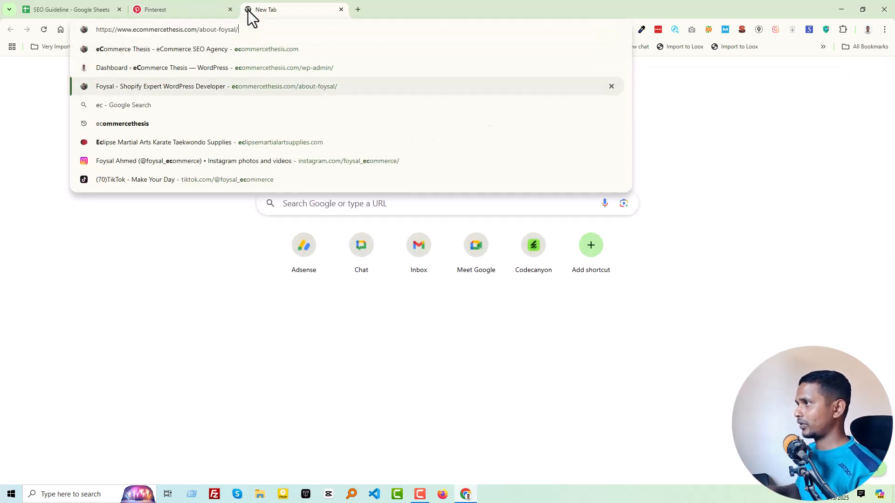
key("Return")
Back on the Pinterest profile, upload a portrait PNG from the Desktop's All Other 2025 > All Other > All Others folder as the profile picture
left_click(168, 9)
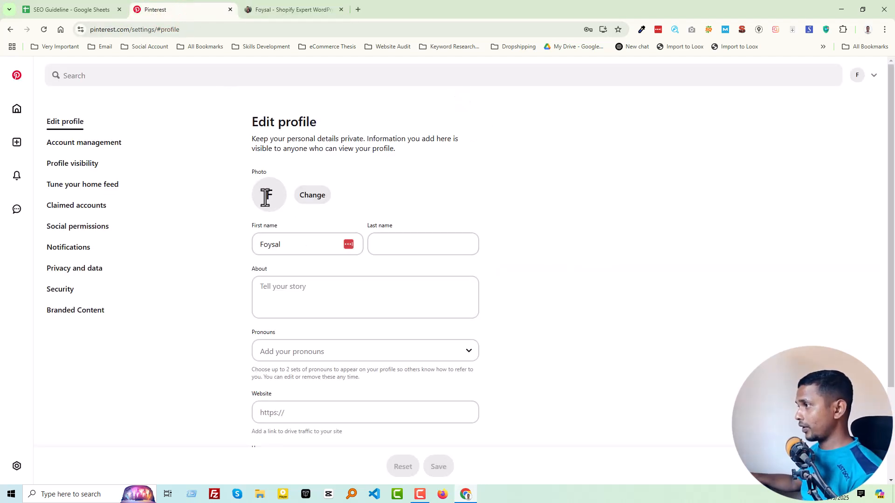
left_click(306, 200)
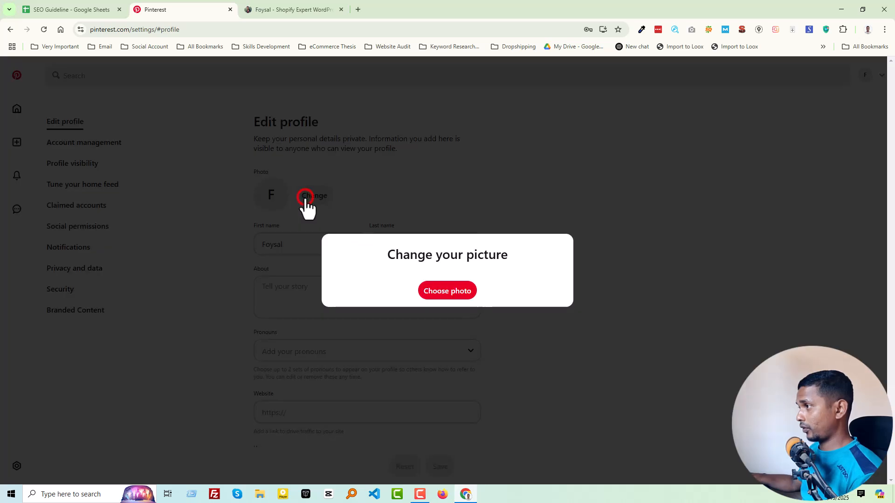
left_click(450, 294)
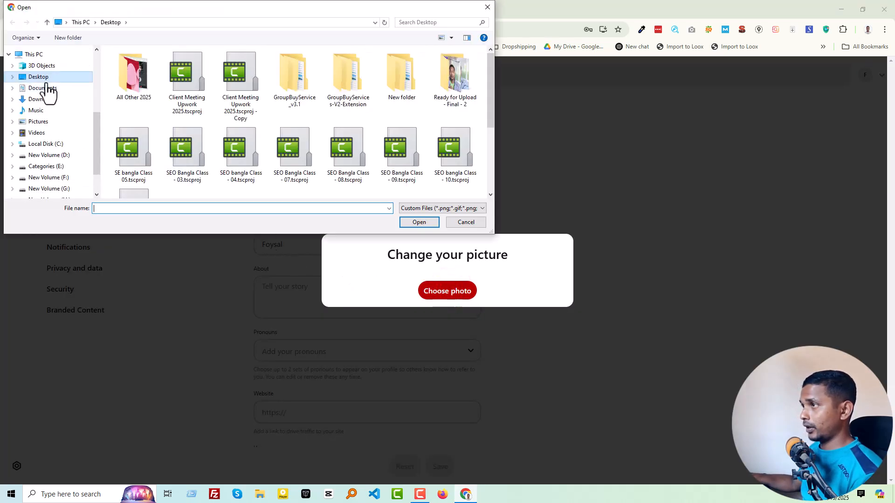
double_click(117, 80)
double_click(121, 84)
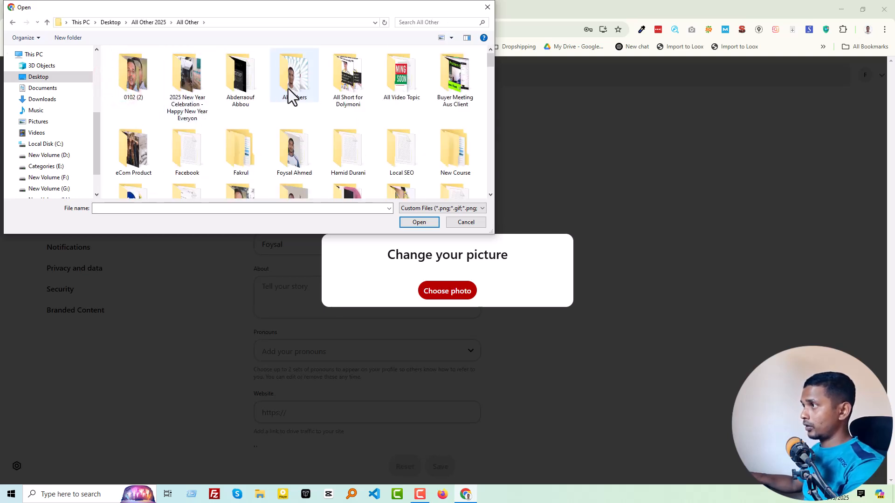
double_click(288, 89)
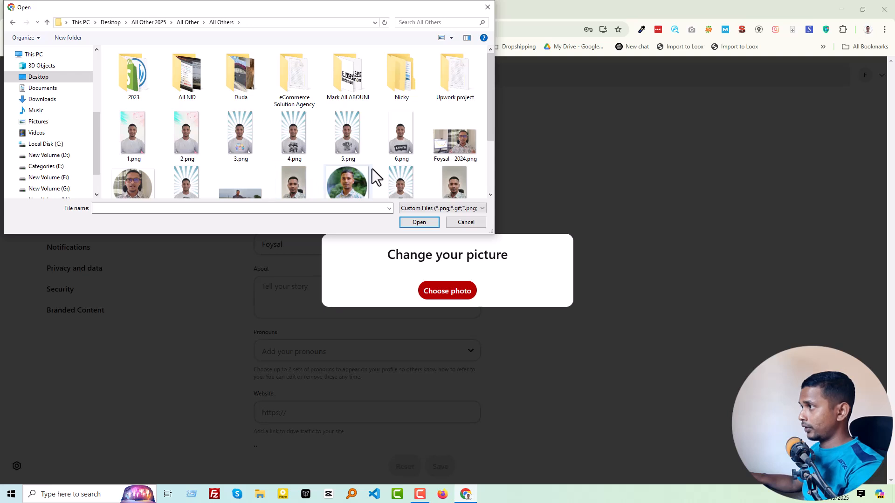
scroll(347, 144, "down", 1)
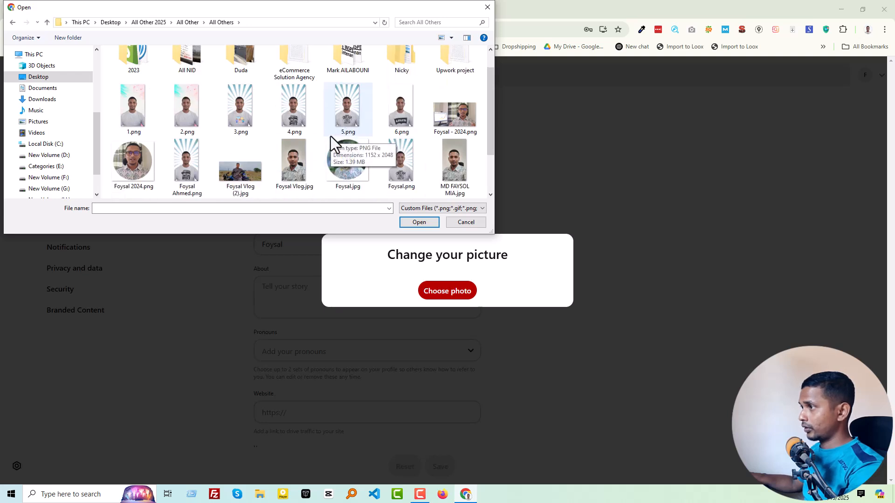
left_click(187, 165)
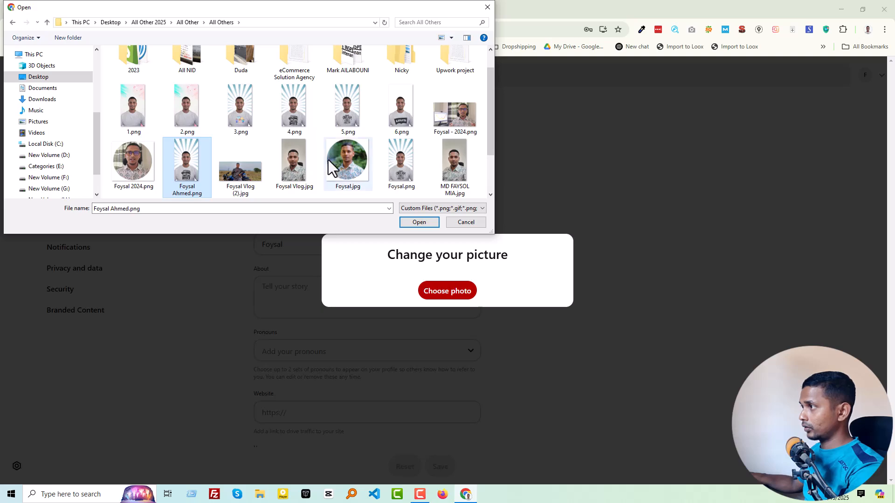
left_click(400, 162)
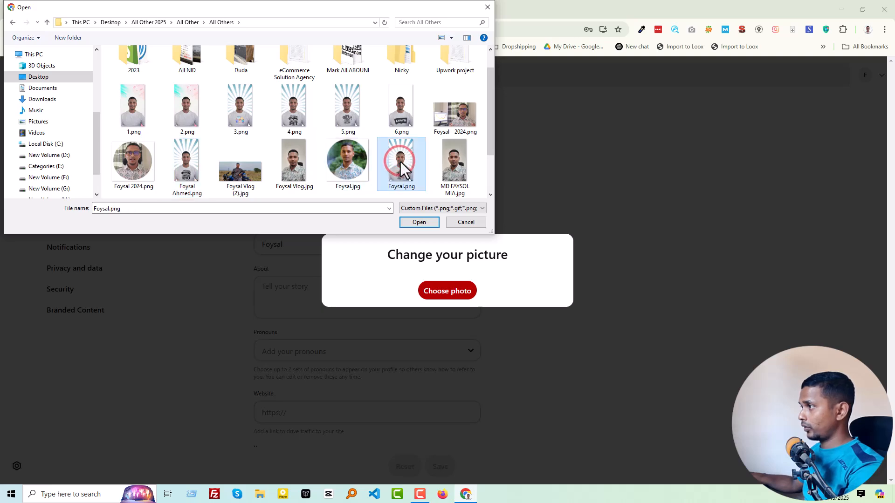
double_click(400, 162)
left_click(206, 214)
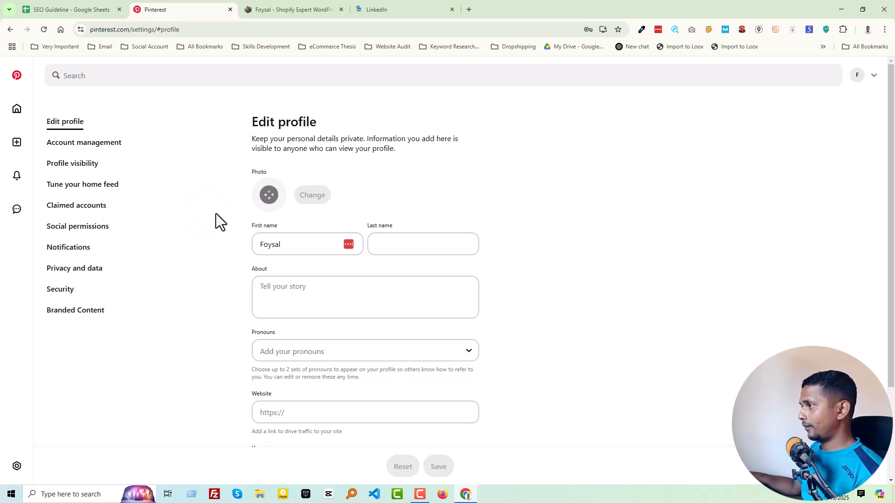
Fill in the profile's last name and paste "Expert in 💻 WordPress, Shopify, and SEO" as the About text
left_click(388, 247)
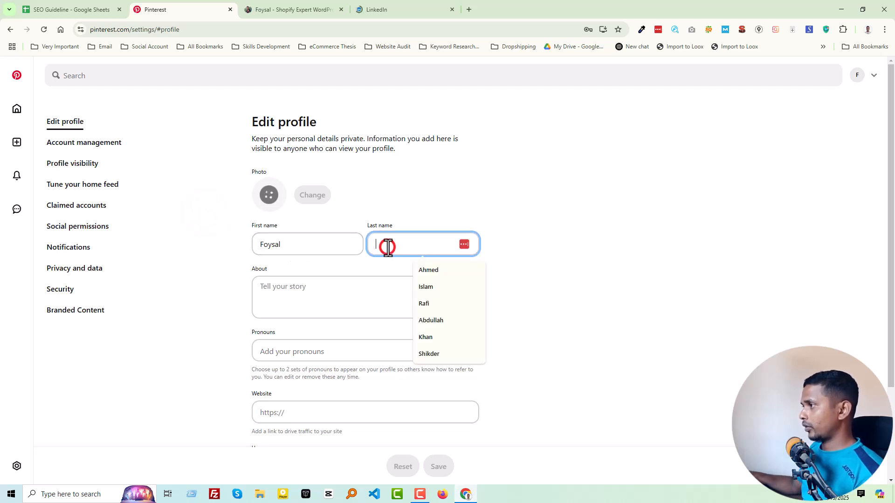
key("Down")
key("Return")
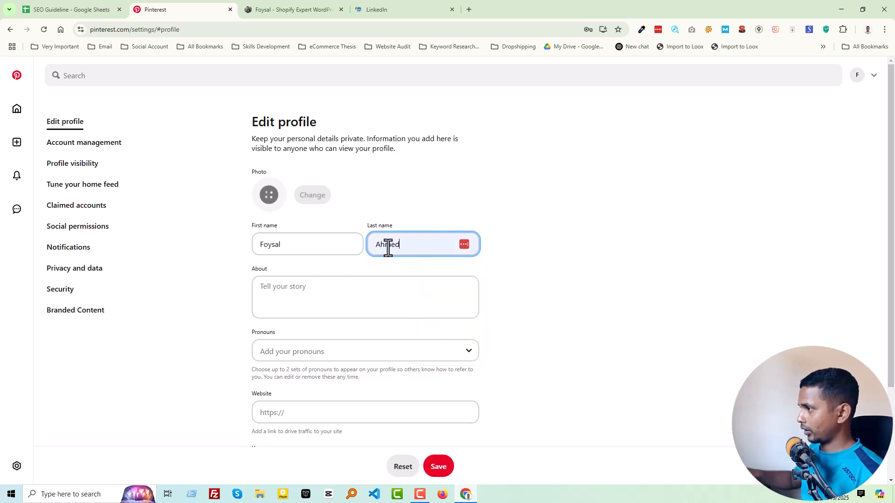
left_click(325, 302)
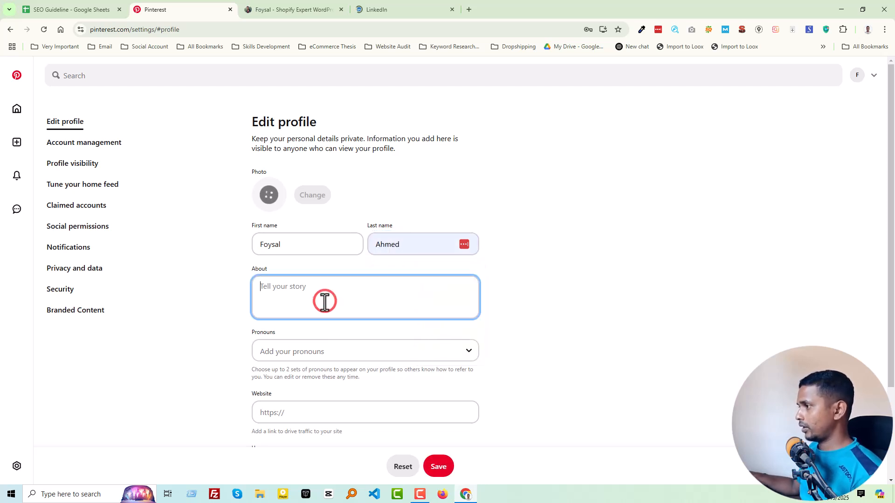
type("Expert in 💻 WordPress, Shopify, and SEO")
scroll(236, 345, "down", 1)
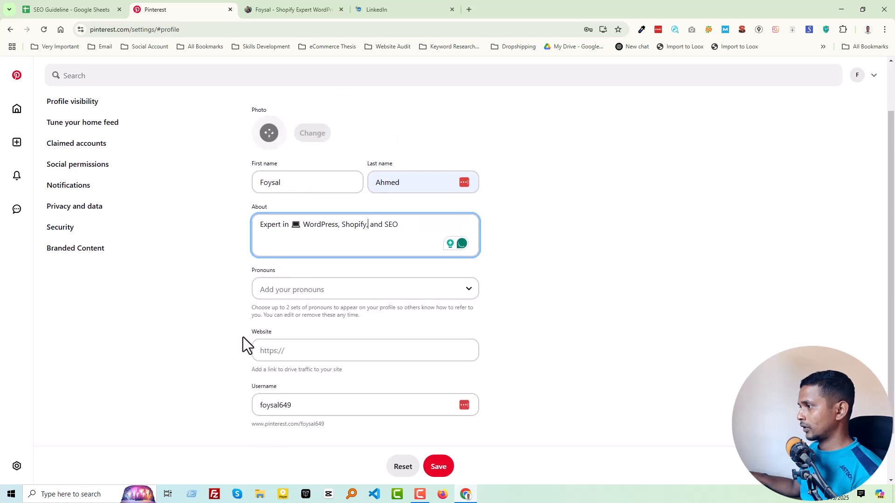
key("ctrl+Tab")
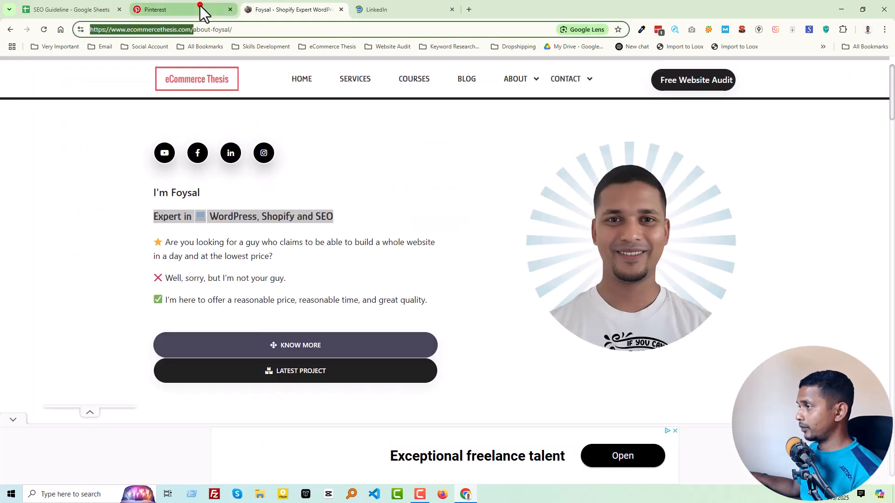
left_click(199, 11)
left_click(351, 350)
left_click(324, 413)
type("https://www.ecommercethesis.com/")
key("BackSpace")
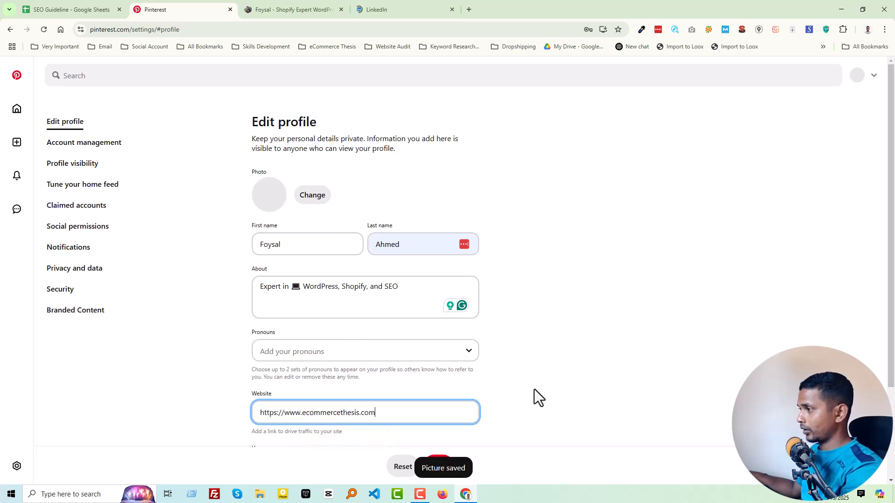
left_click(535, 388)
Copy the owner's YouTube channel handle from the address suggestions in a new tab and paste it as the Pinterest username
scroll(430, 353, "down", 1)
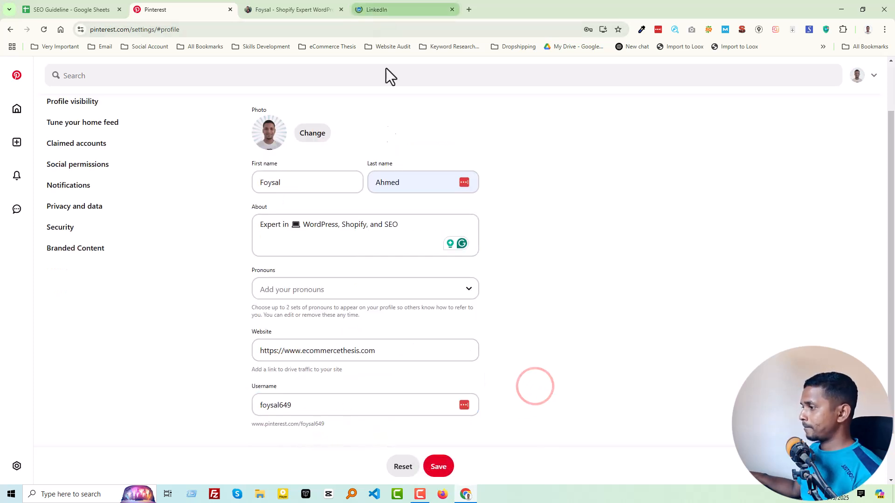
left_click(469, 8)
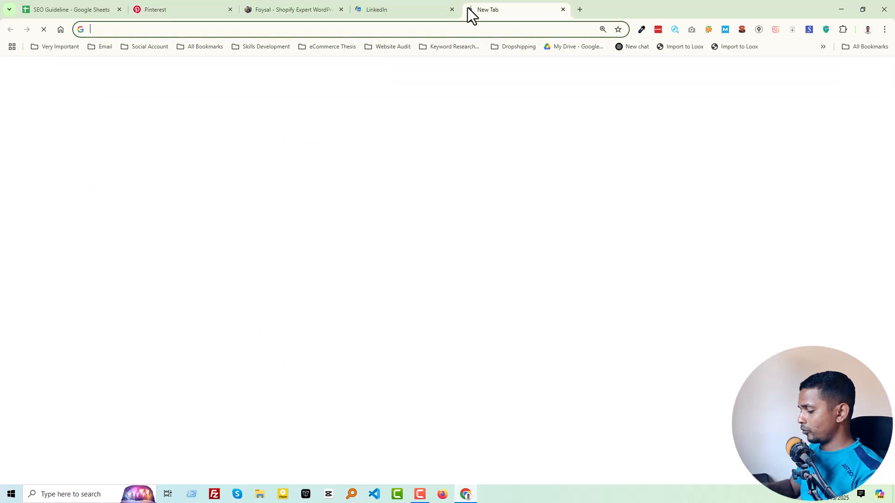
type("you")
key("Return")
key("Down")
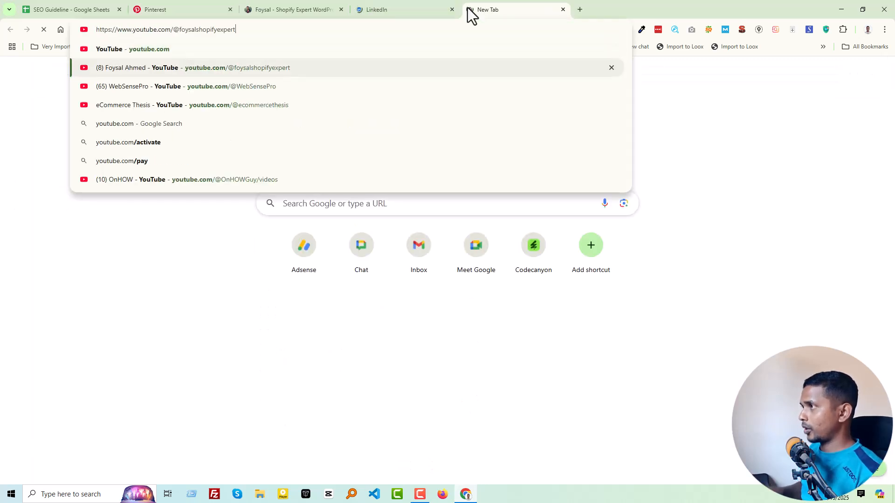
double_click(189, 31)
key("ctrl+c")
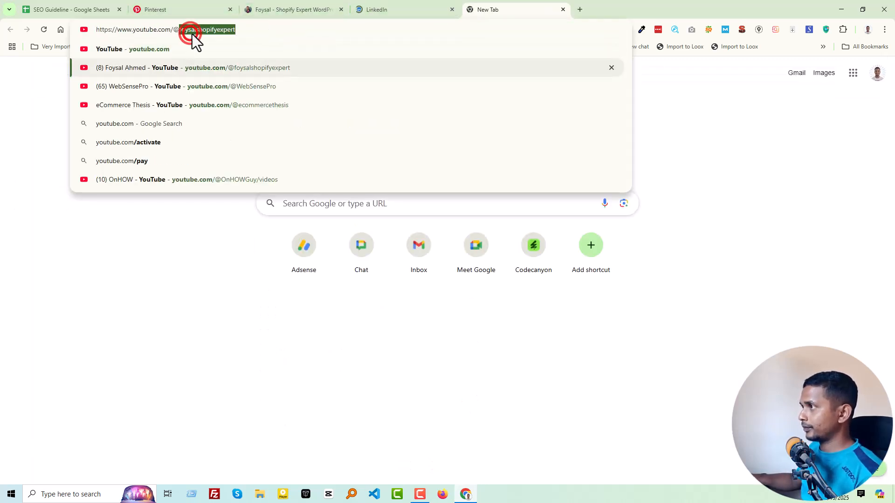
left_click(159, 7)
double_click(313, 406)
key("ctrl+v")
left_click(537, 386)
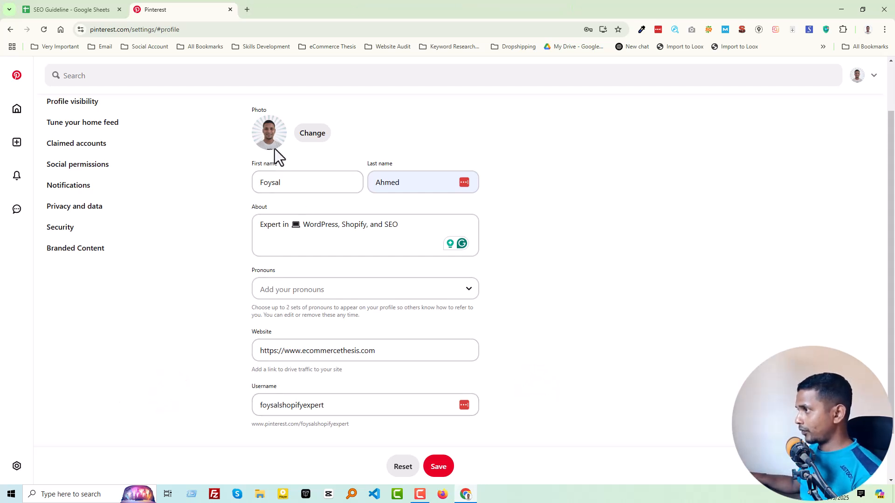
left_click(283, 237)
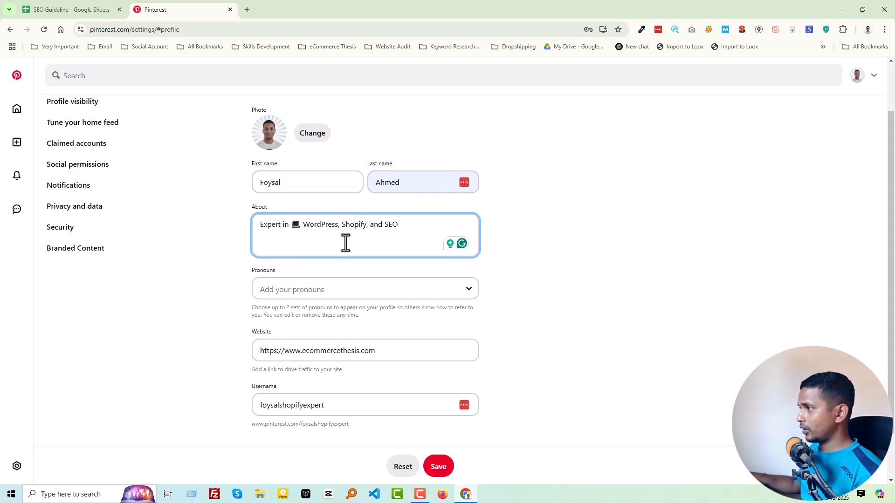
Save the edited profile details
scroll(286, 396, "down", 2)
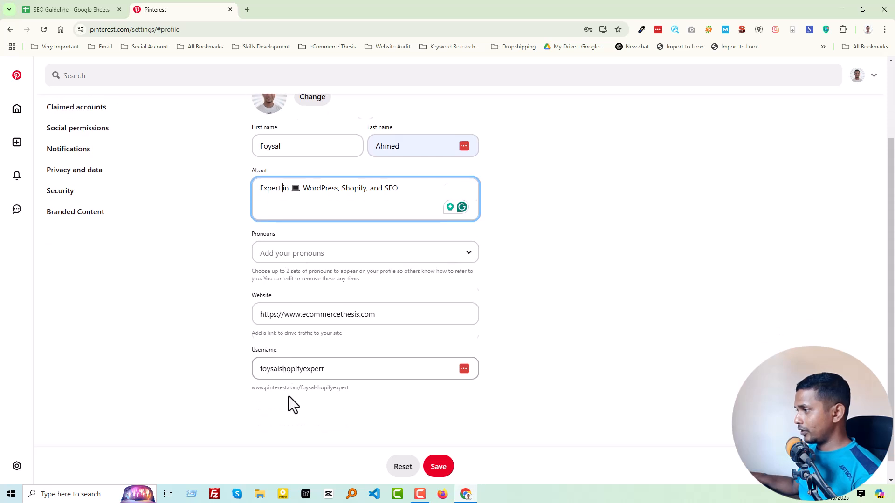
left_click(438, 470)
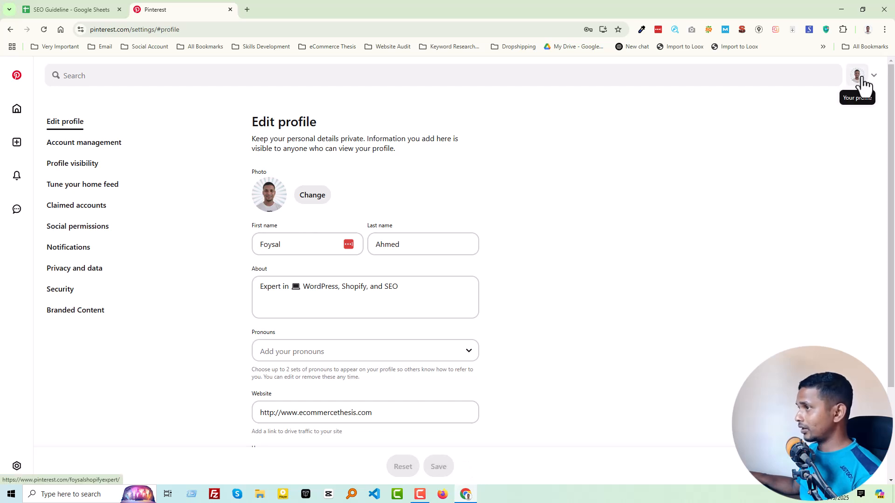
Review the account management settings, including personal information and account deletion options, and open the profile visibility settings
left_click(96, 143)
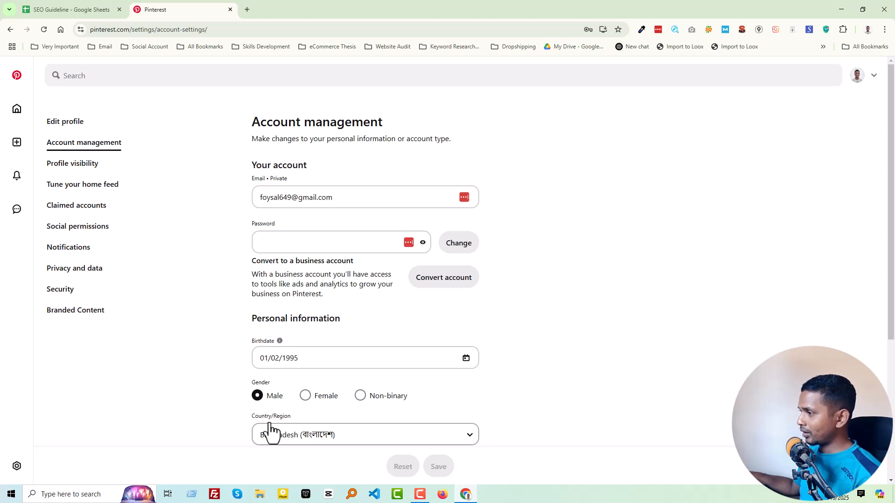
scroll(228, 418, "down", 5)
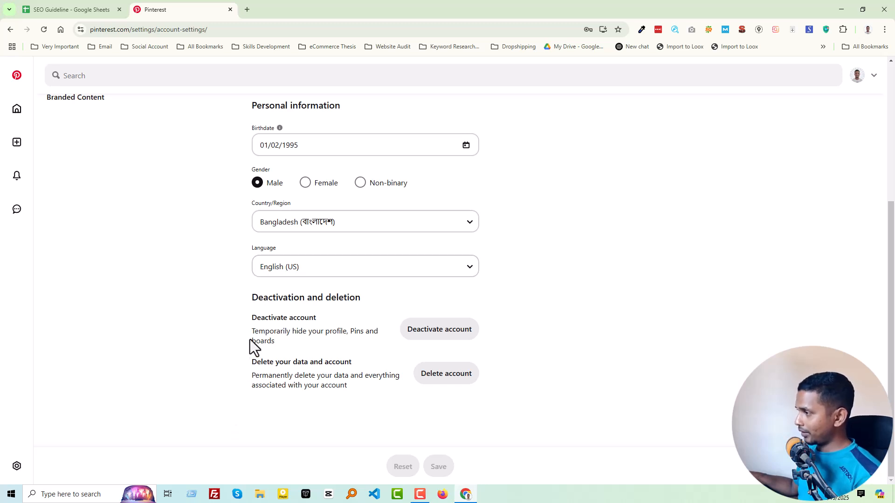
scroll(250, 339, "up", 5)
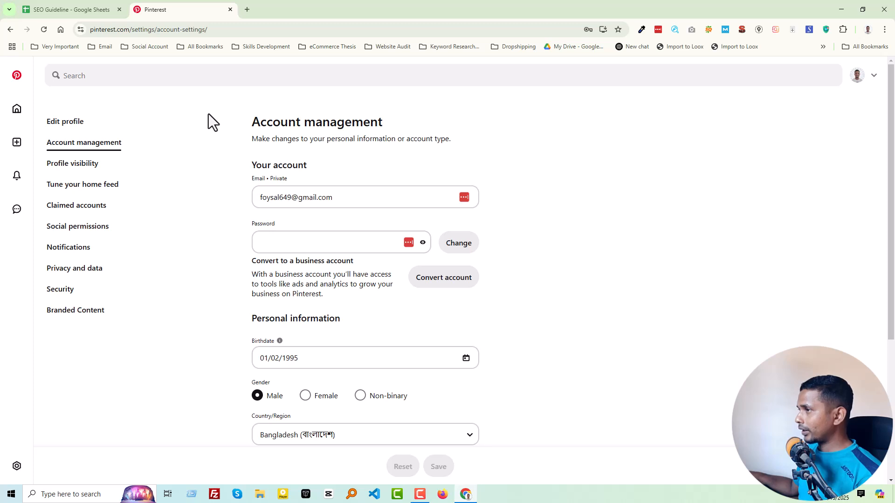
left_click(78, 164)
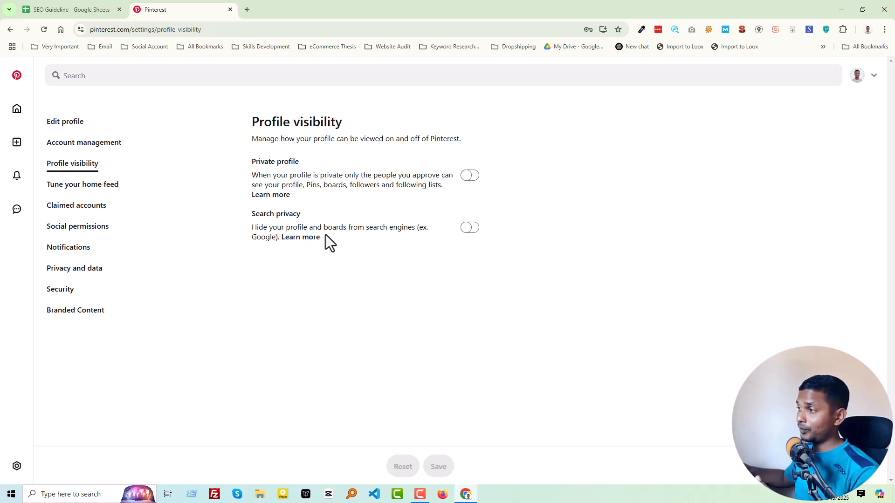
Examine the home feed tuning settings for activity, interests, boards and followed accounts
left_click(106, 188)
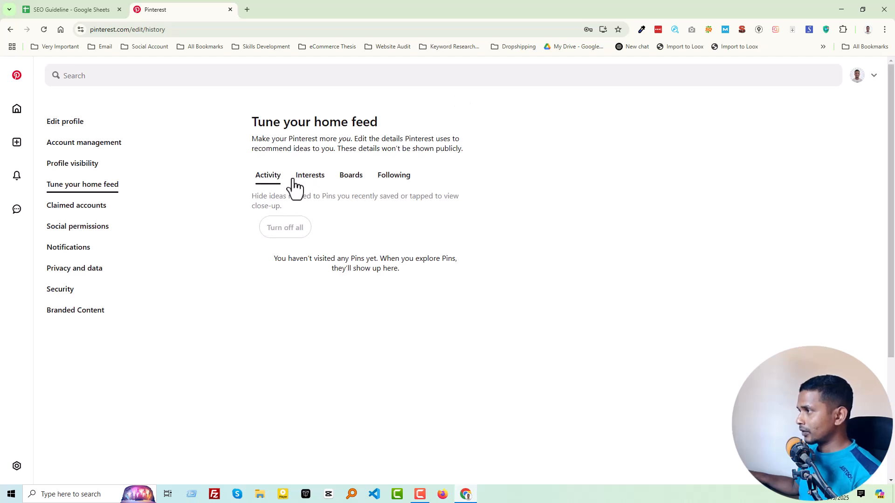
left_click(311, 182)
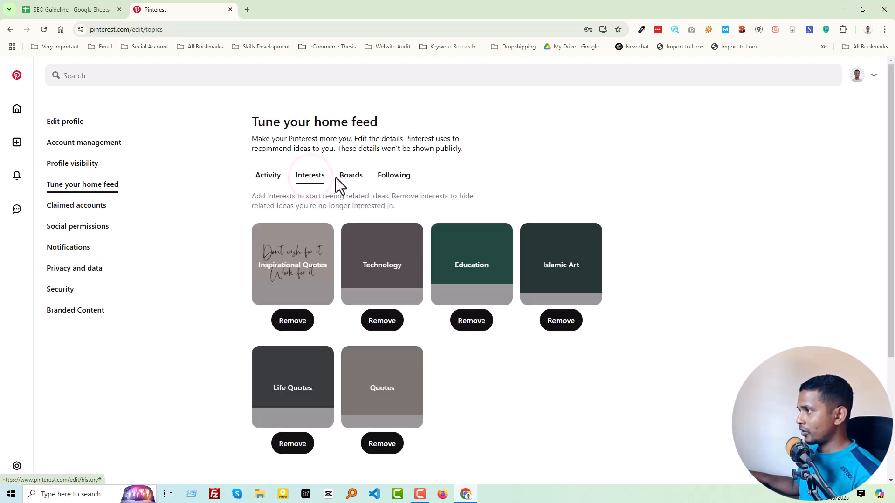
left_click(347, 180)
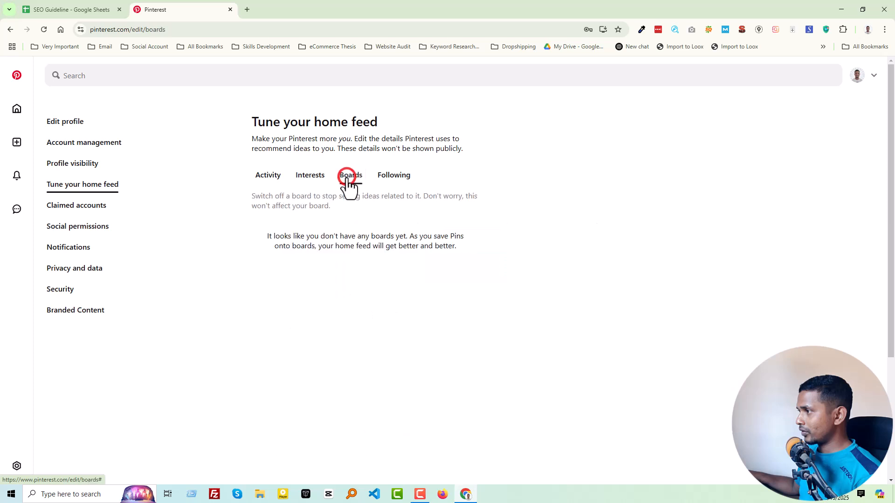
left_click(389, 177)
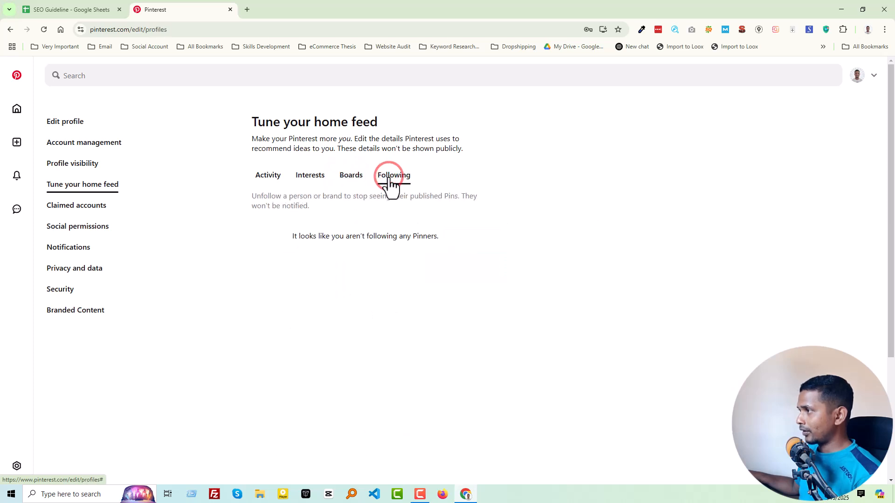
left_click(268, 177)
Review the claimed accounts, the social permissions for mentions, messages and comments, and the Branded Content settings
left_click(130, 197)
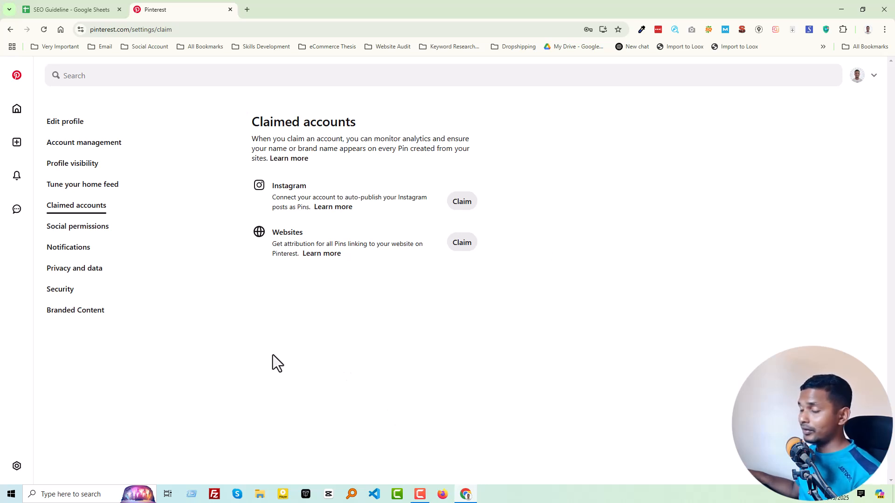
left_click(94, 226)
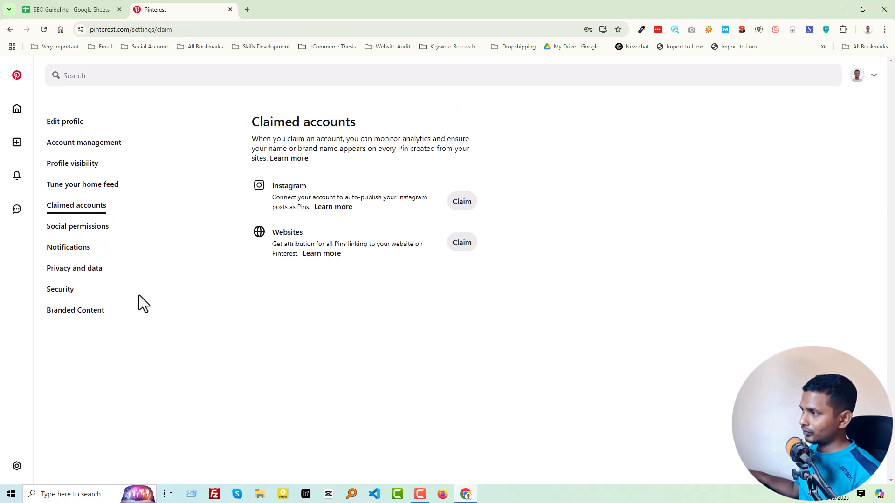
left_click(85, 227)
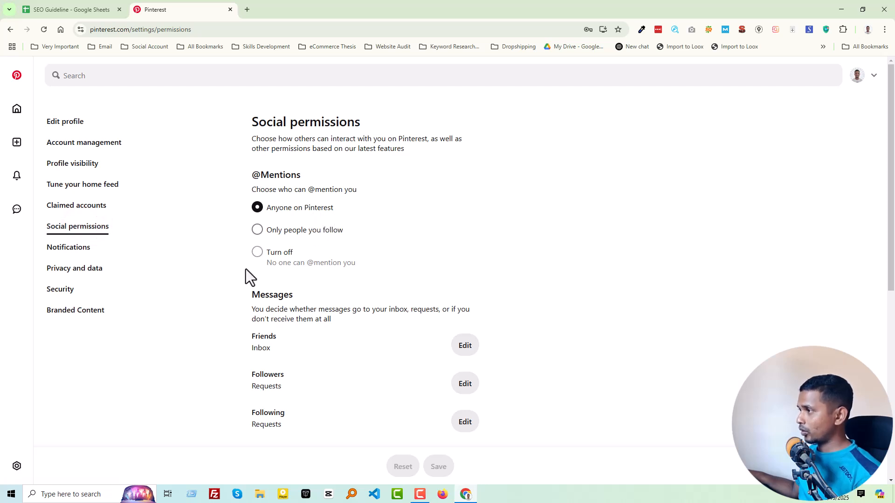
scroll(397, 335, "down", 1)
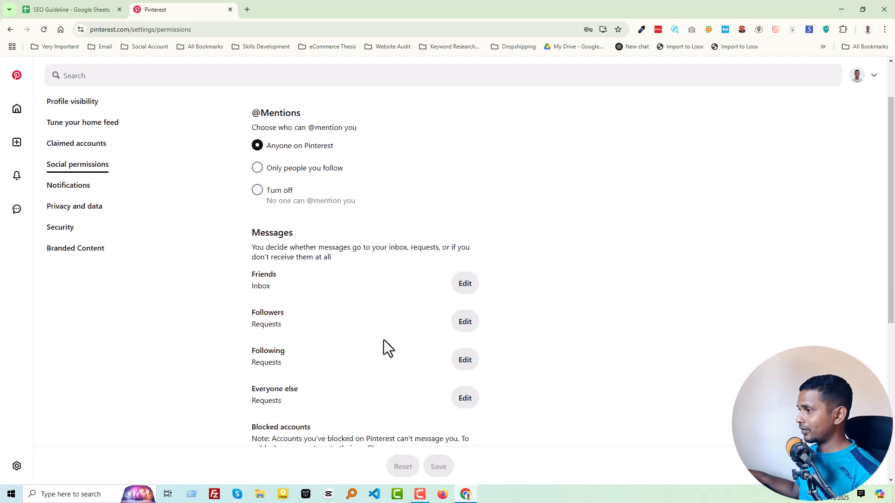
scroll(394, 374, "down", 1)
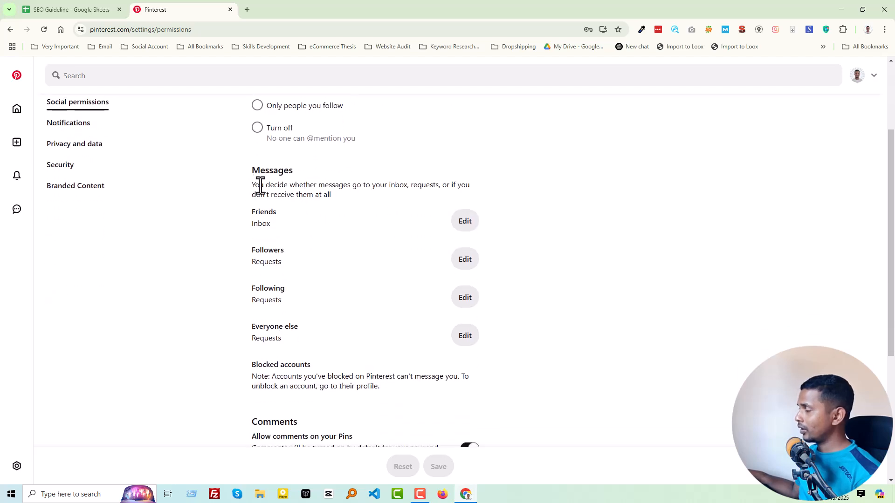
scroll(259, 185, "down", 2)
scroll(294, 231, "up", 3)
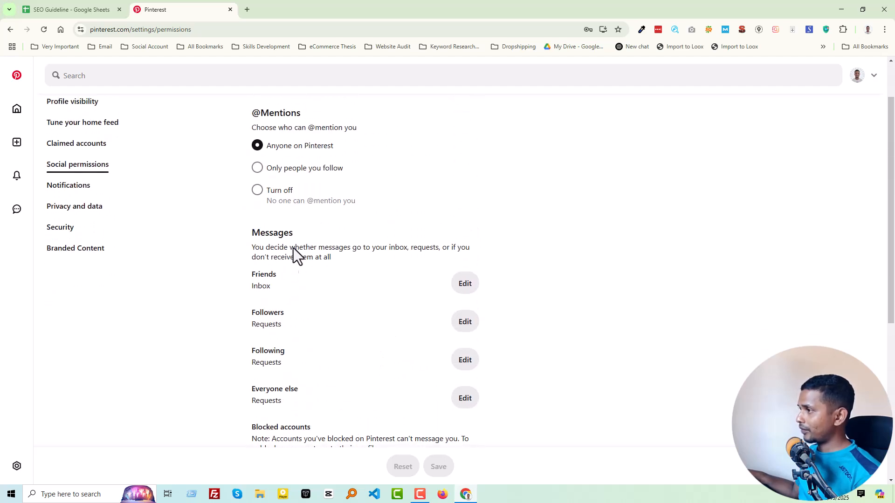
scroll(294, 168, "down", 5)
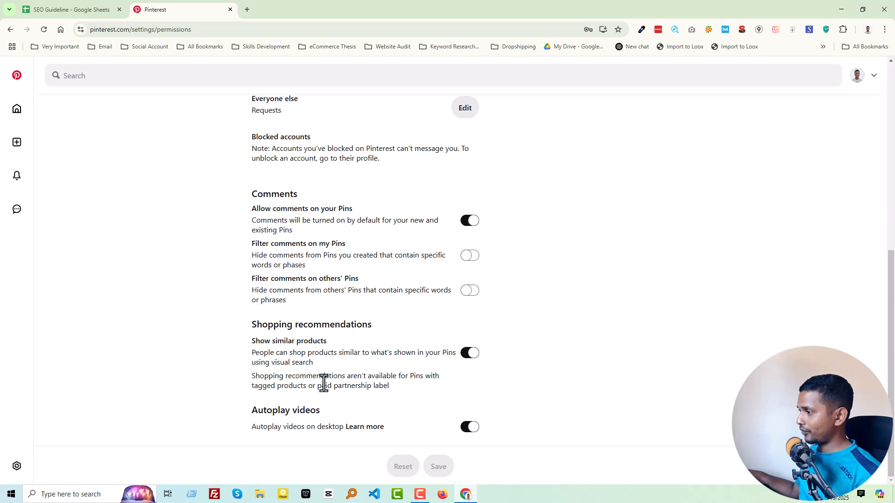
scroll(310, 351, "up", 7)
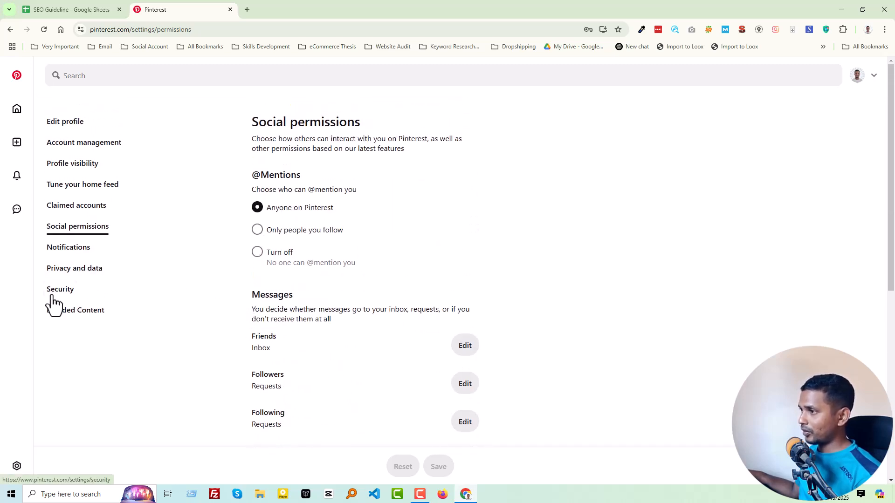
left_click(79, 311)
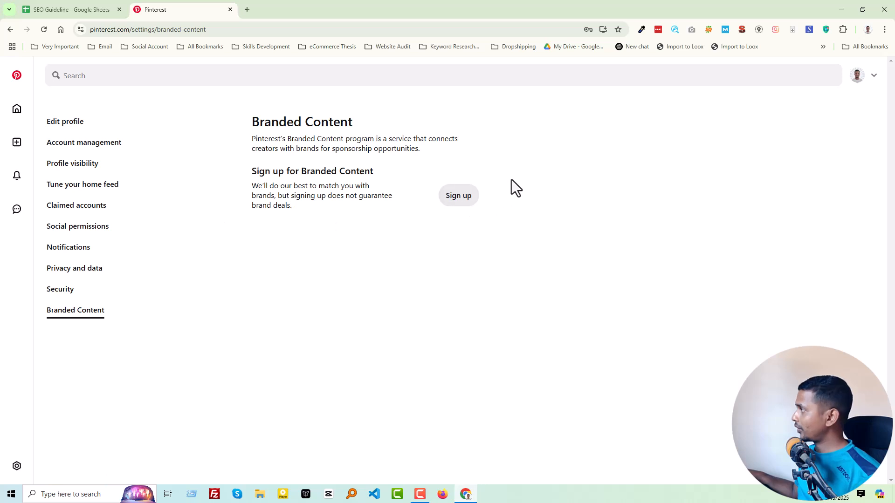
From the profile page, create a non-secret board named Shopify without saving any of the suggested Pins
left_click(856, 76)
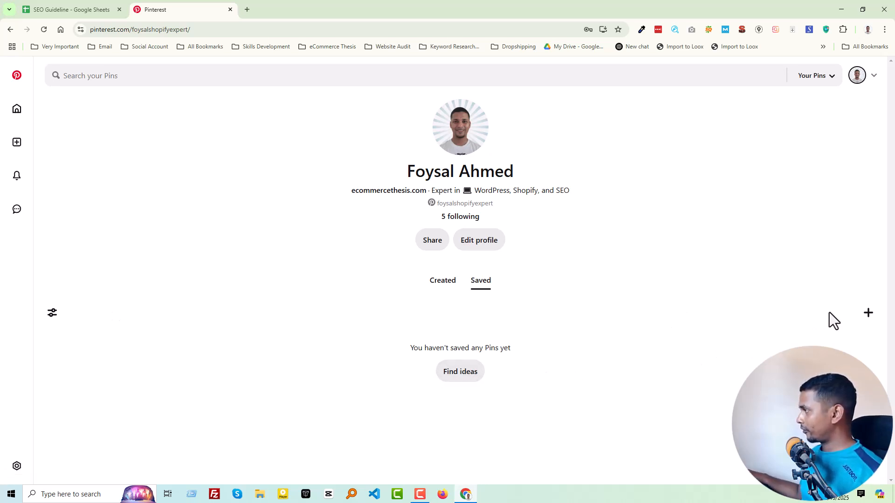
left_click(868, 317)
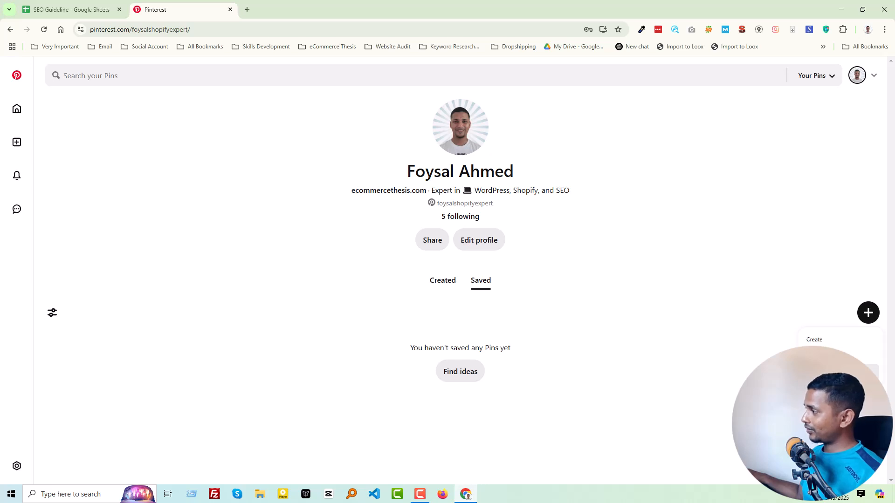
left_click(820, 373)
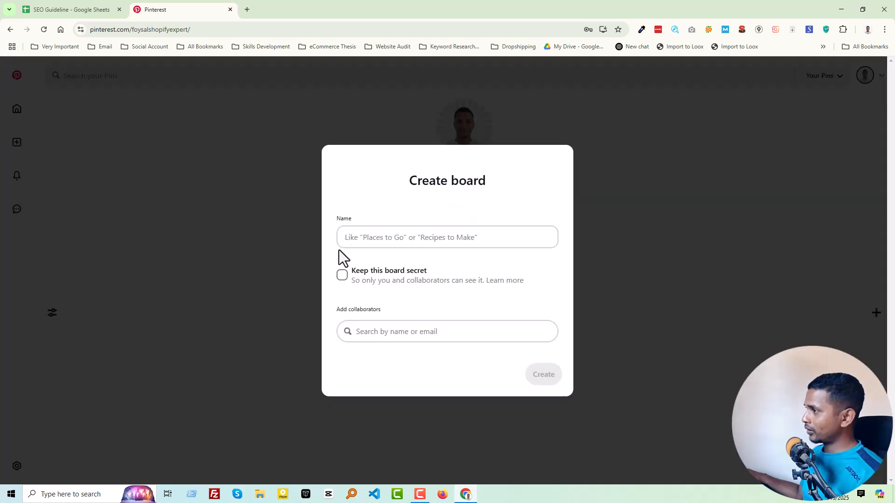
left_click(393, 192)
type("Sh")
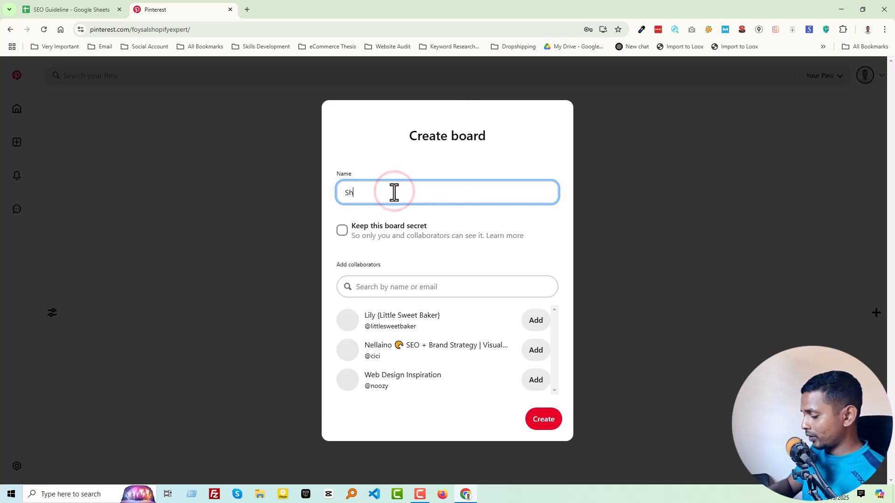
type("opify")
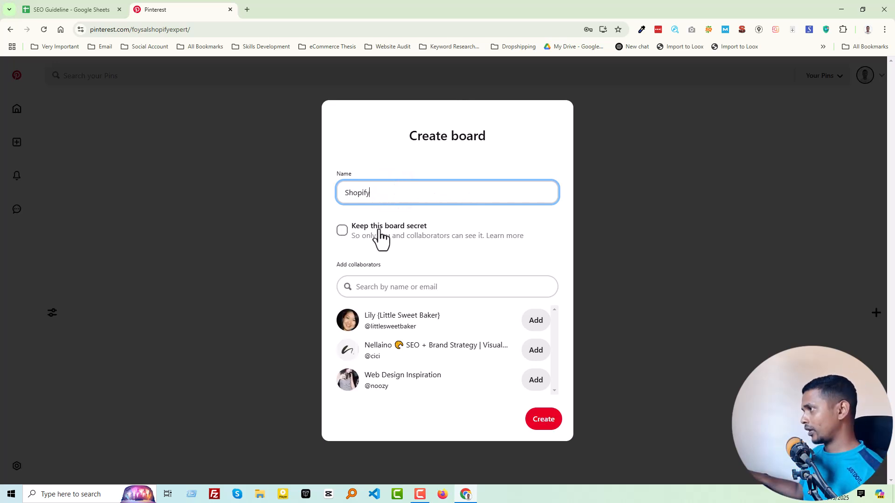
left_click(542, 420)
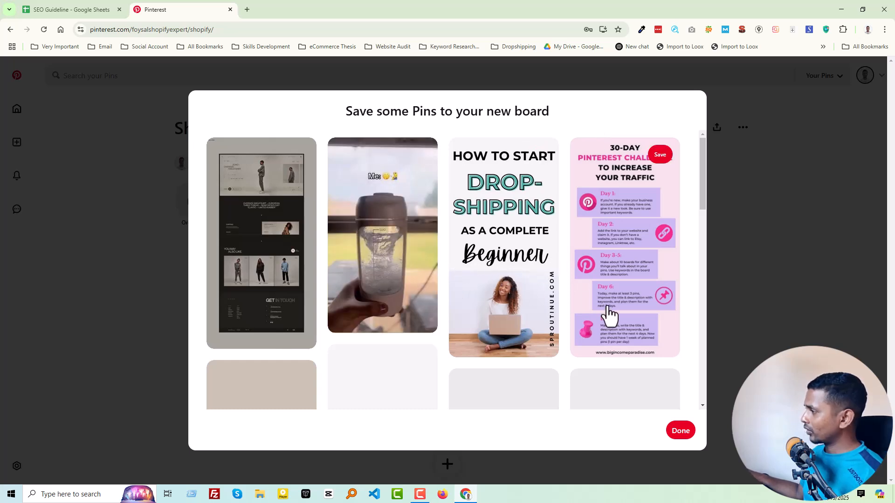
left_click(687, 432)
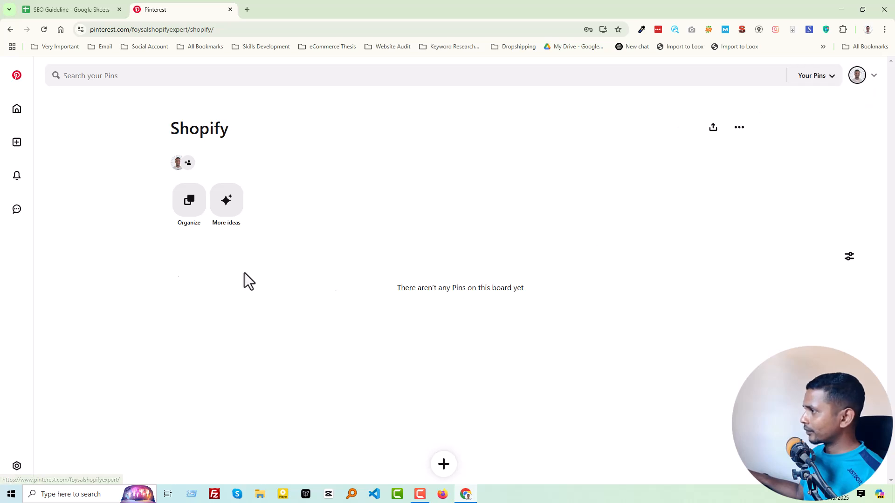
From the profile's saved section, create a non-secret board named WordPress and save the first suggested Pin to it
left_click(11, 108)
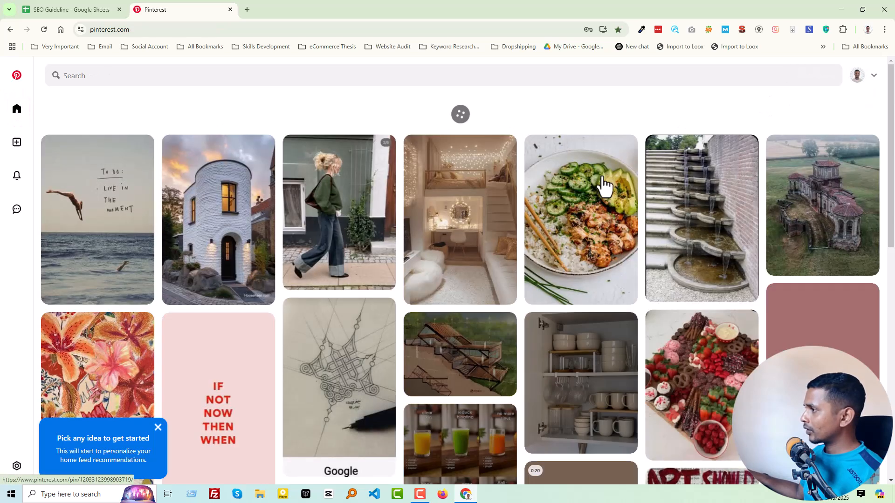
left_click(857, 75)
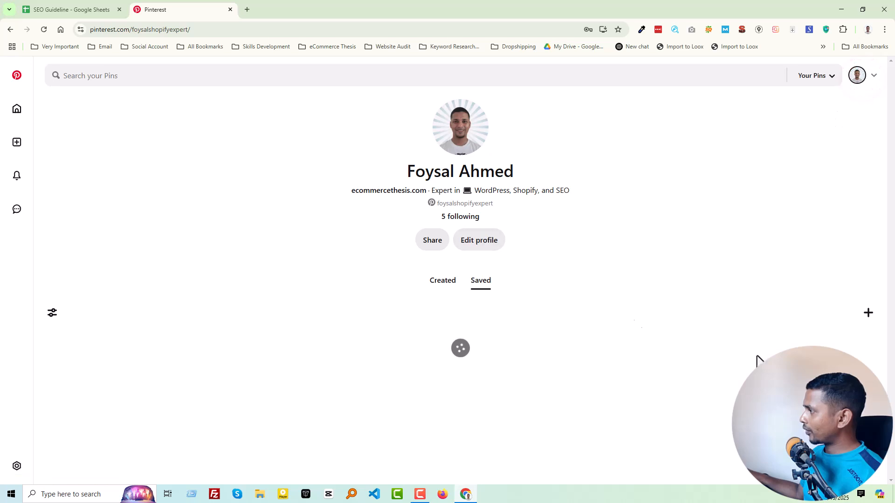
left_click(442, 281)
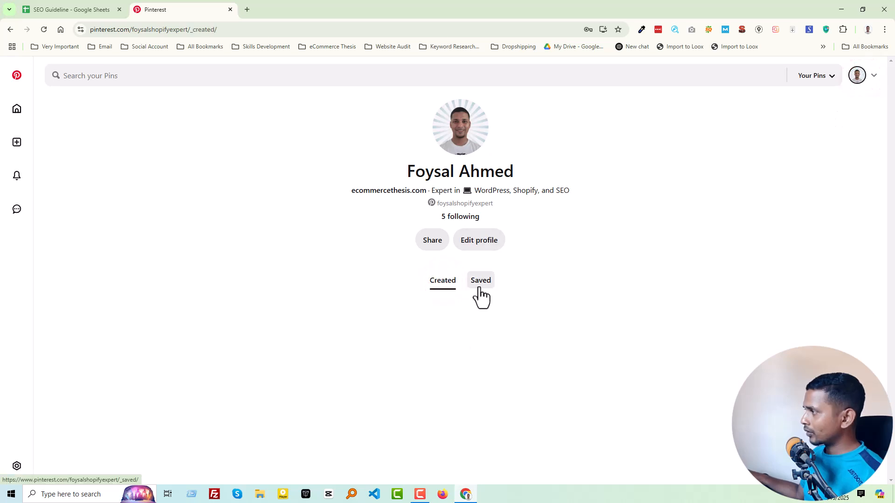
left_click(479, 285)
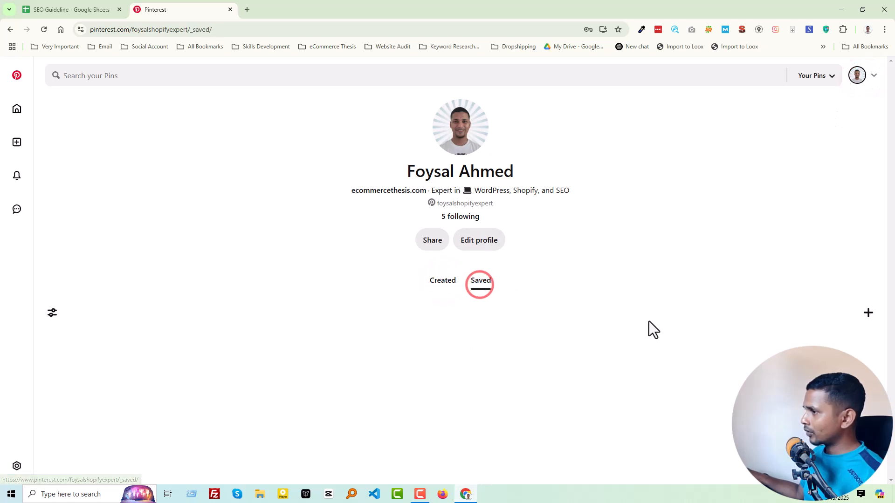
left_click(862, 314)
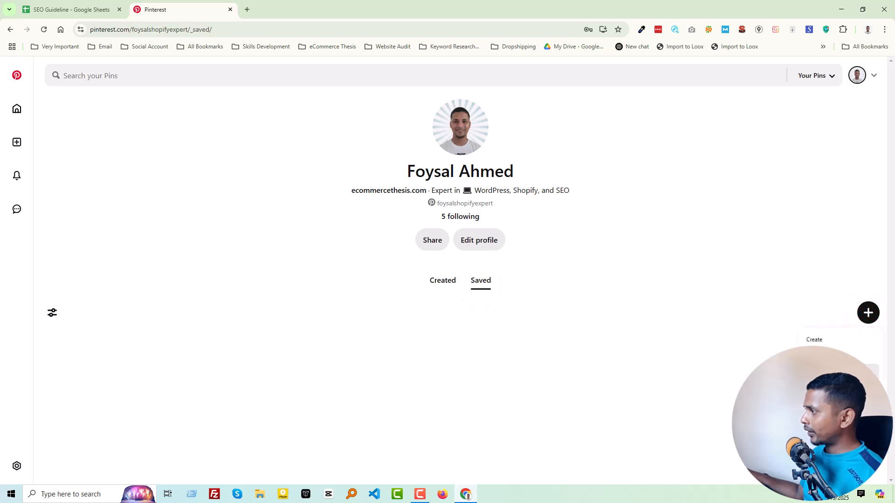
left_click(834, 355)
left_click(391, 195)
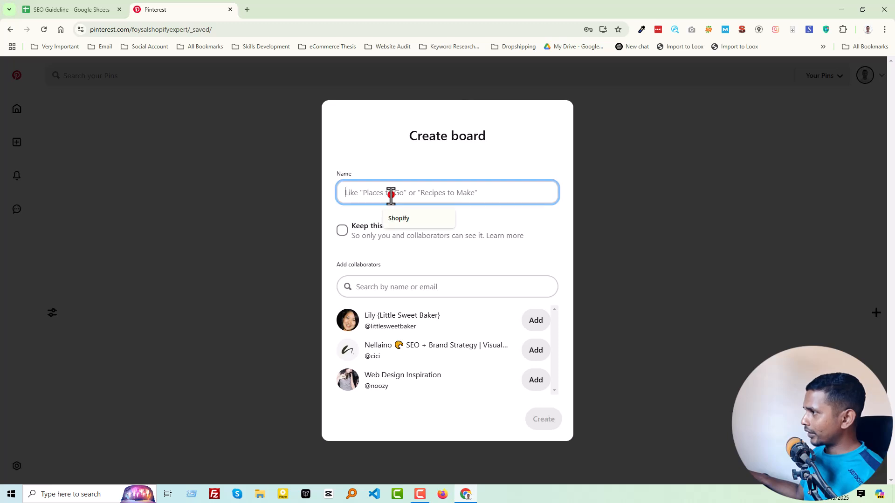
type("WordPress")
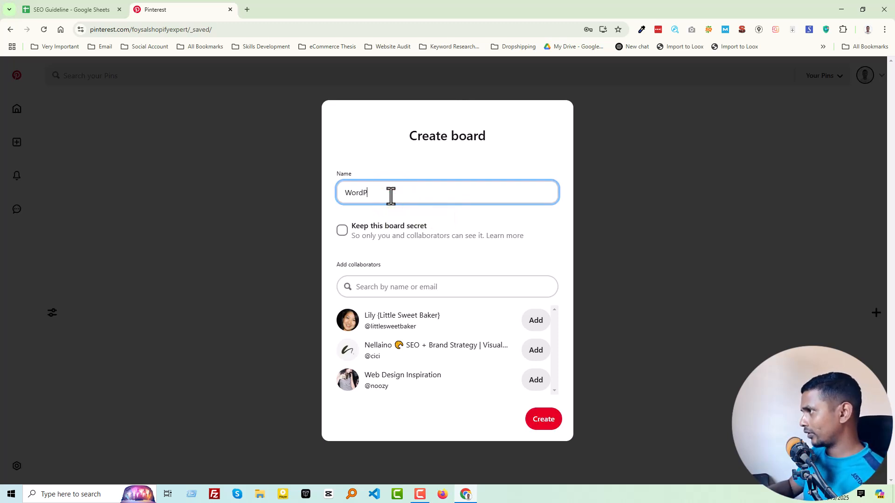
left_click(541, 421)
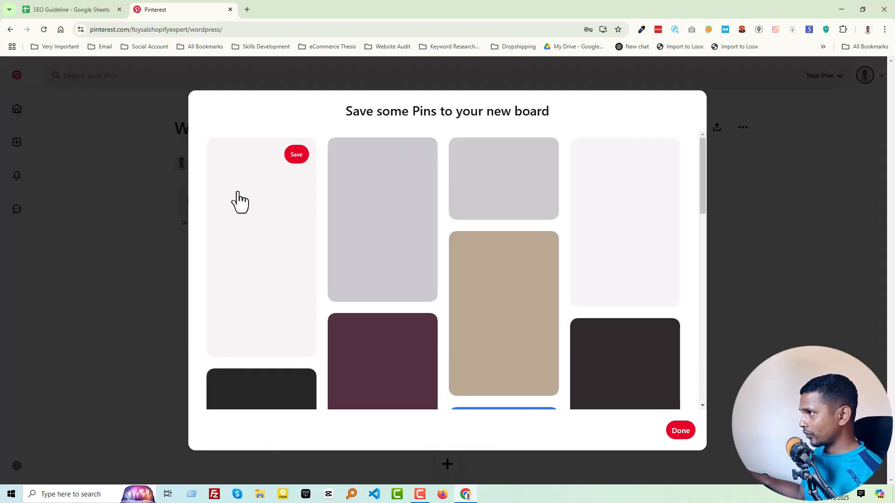
left_click(296, 160)
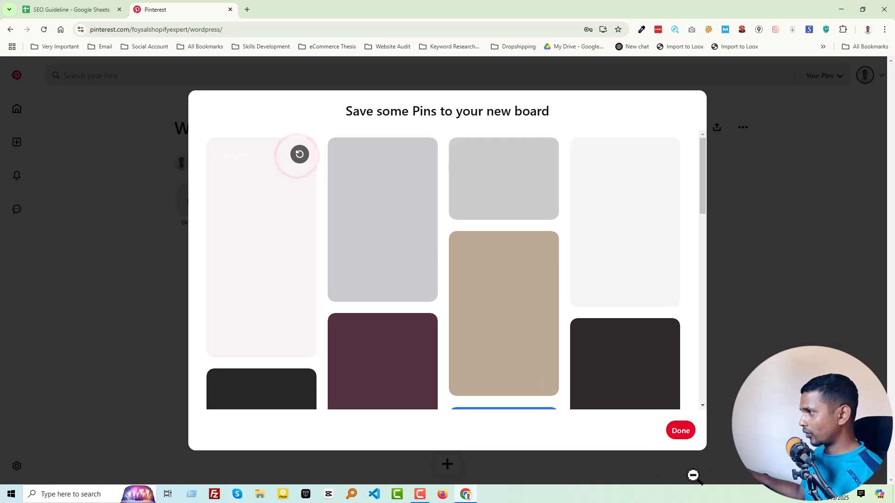
left_click(680, 431)
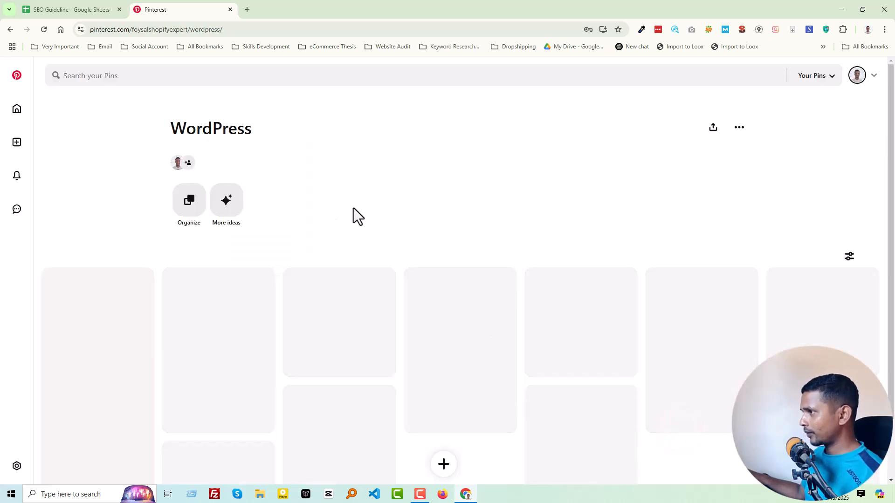
Return to the profile and create a non-secret board named SEO without saving any suggested Pins
left_click(866, 77)
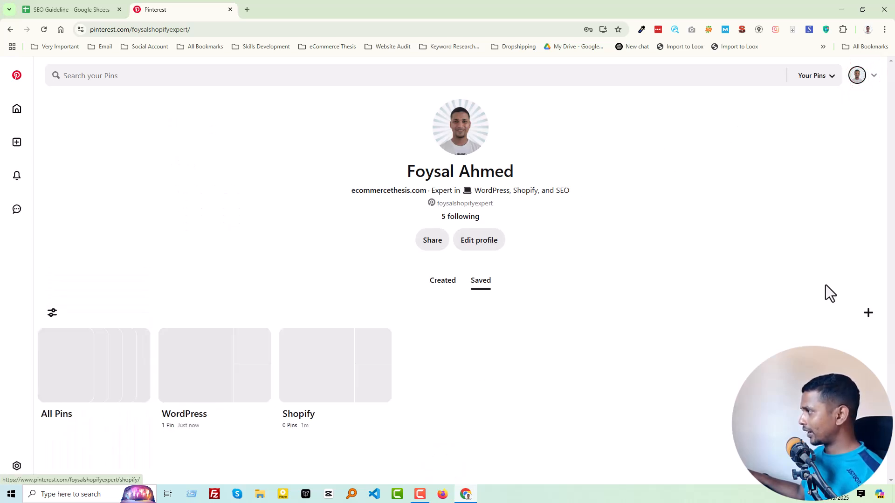
left_click(868, 313)
left_click(834, 370)
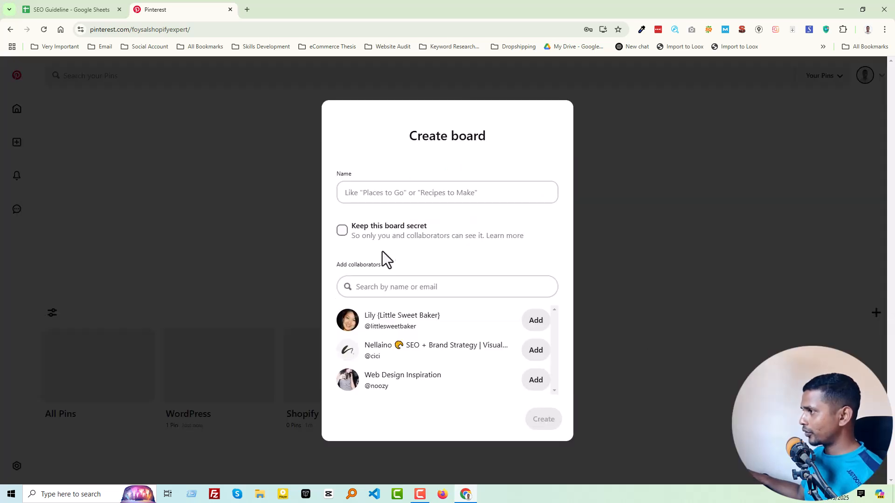
left_click(398, 195)
type("SEO")
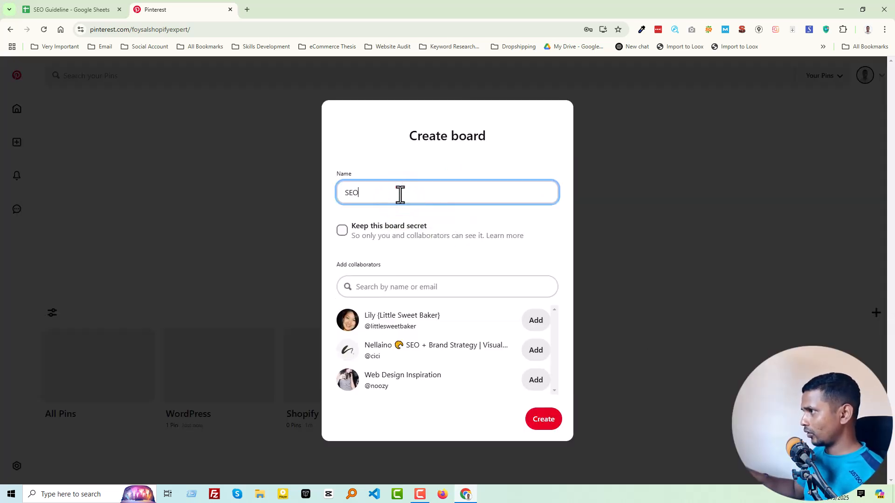
left_click(544, 419)
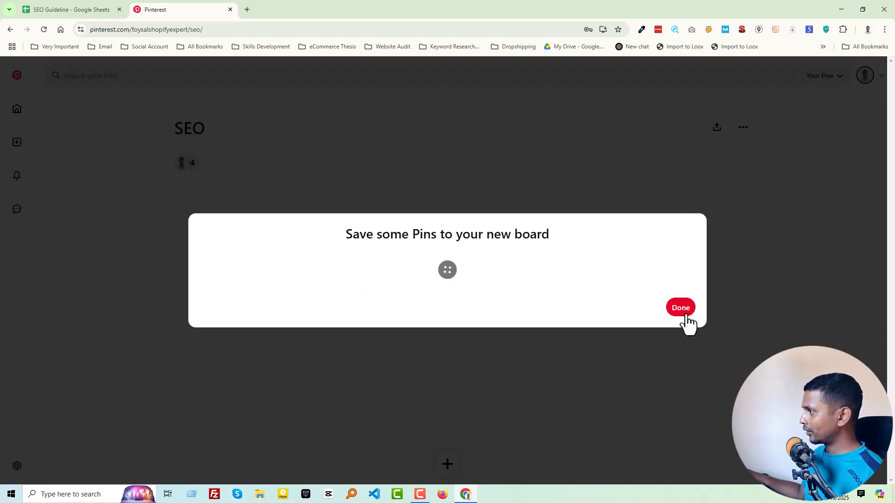
left_click(681, 309)
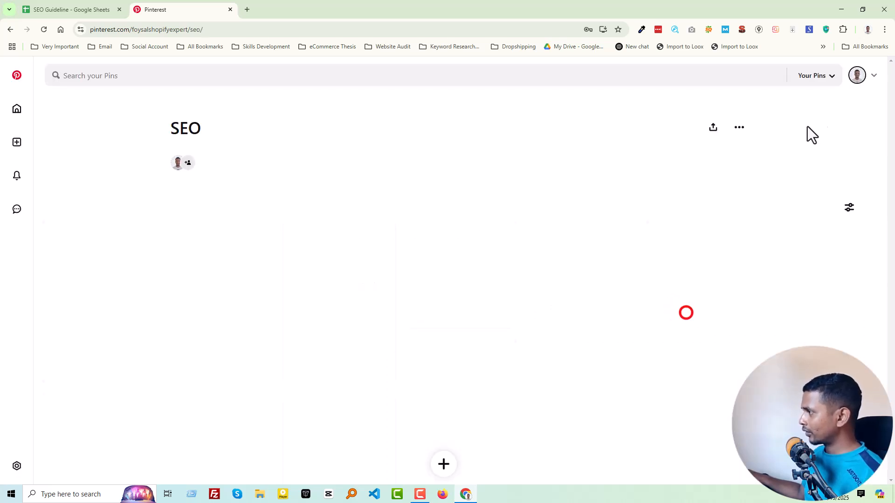
From the profile page, create a non-secret board named eCommerce without saving any suggested Pins, and return to the profile
left_click(858, 75)
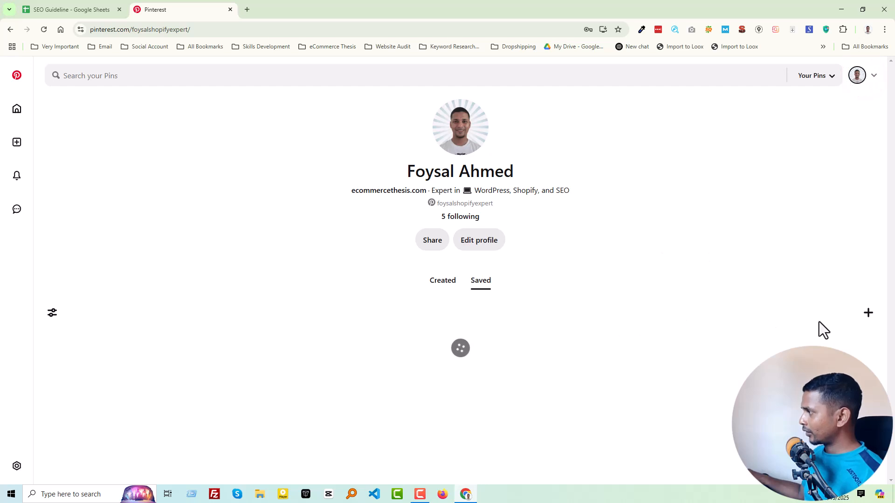
left_click(868, 317)
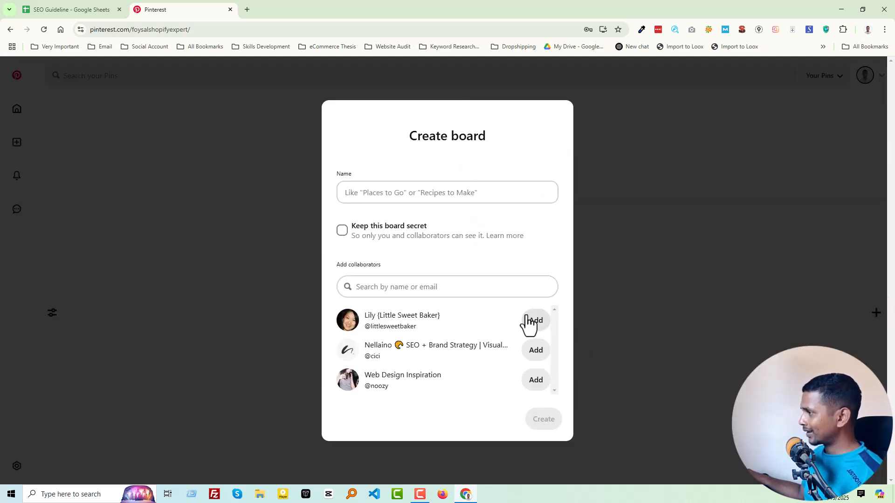
left_click(433, 191)
type("e")
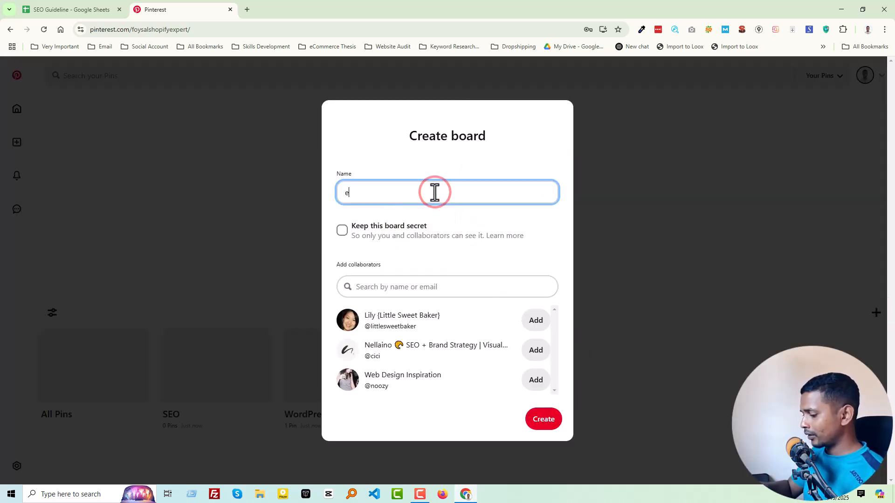
type("Commerce")
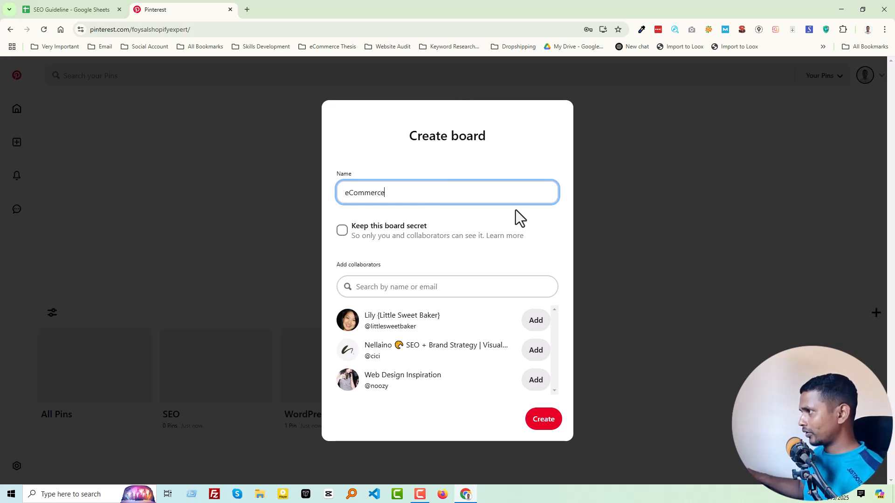
left_click(545, 420)
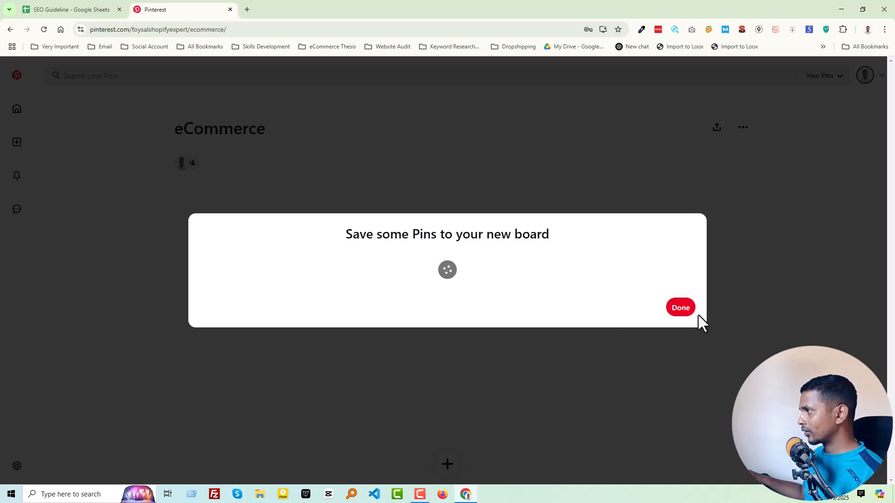
left_click(675, 311)
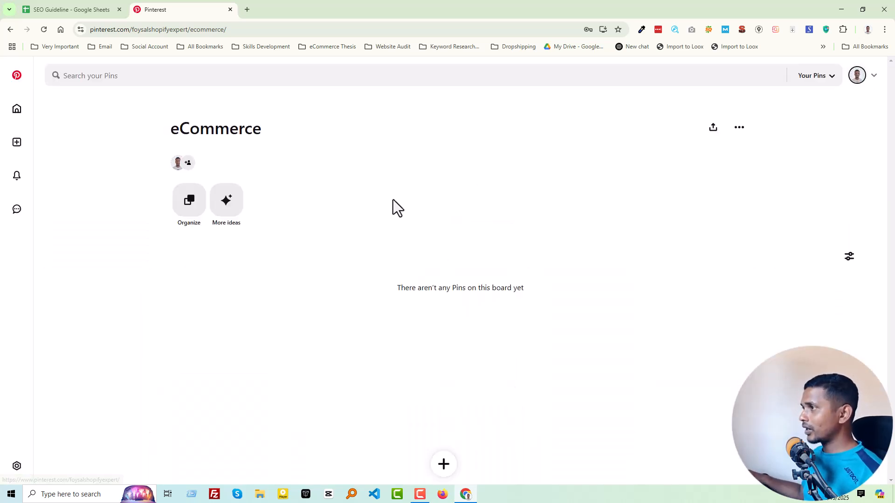
left_click(856, 75)
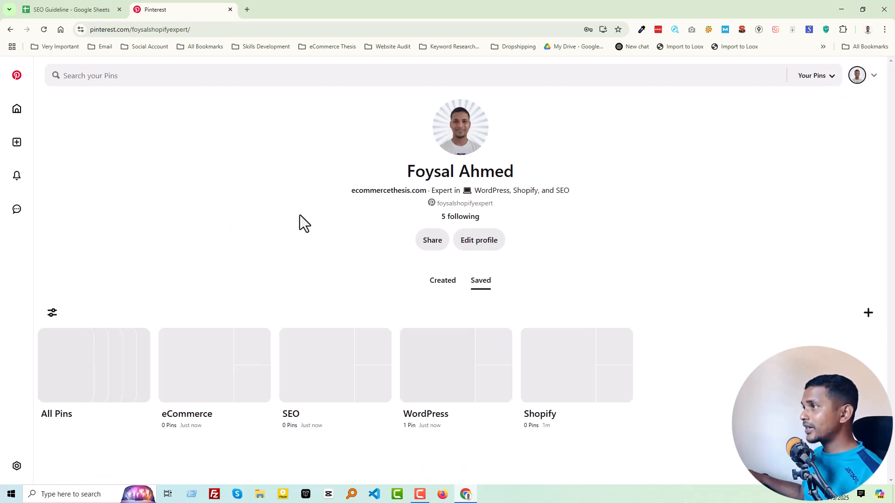